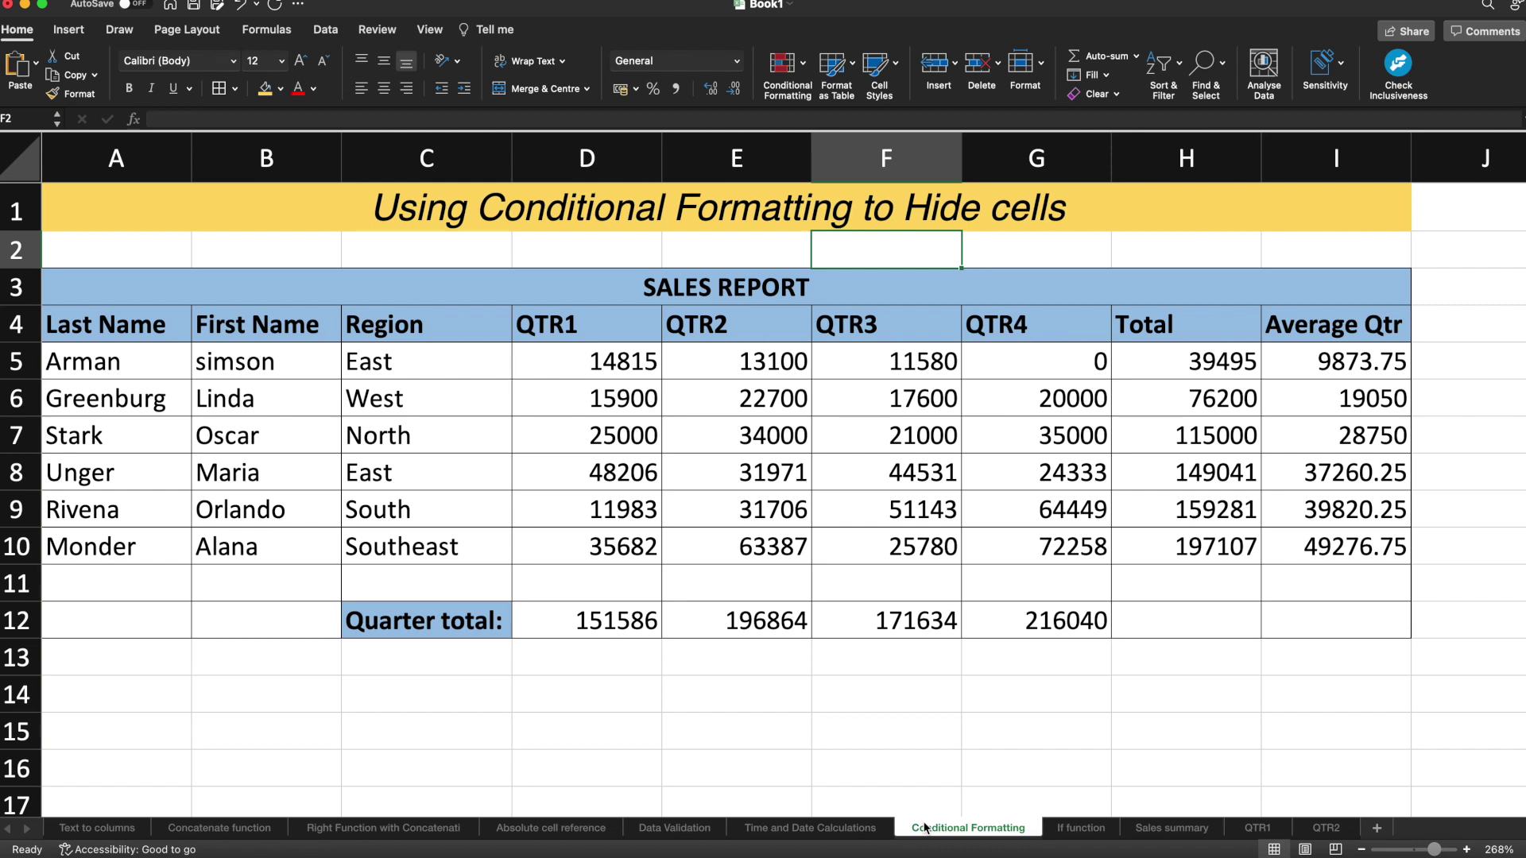
- Select cell G5, which holds East's QTR4 value of 0
drag(588, 361, 1007, 560)
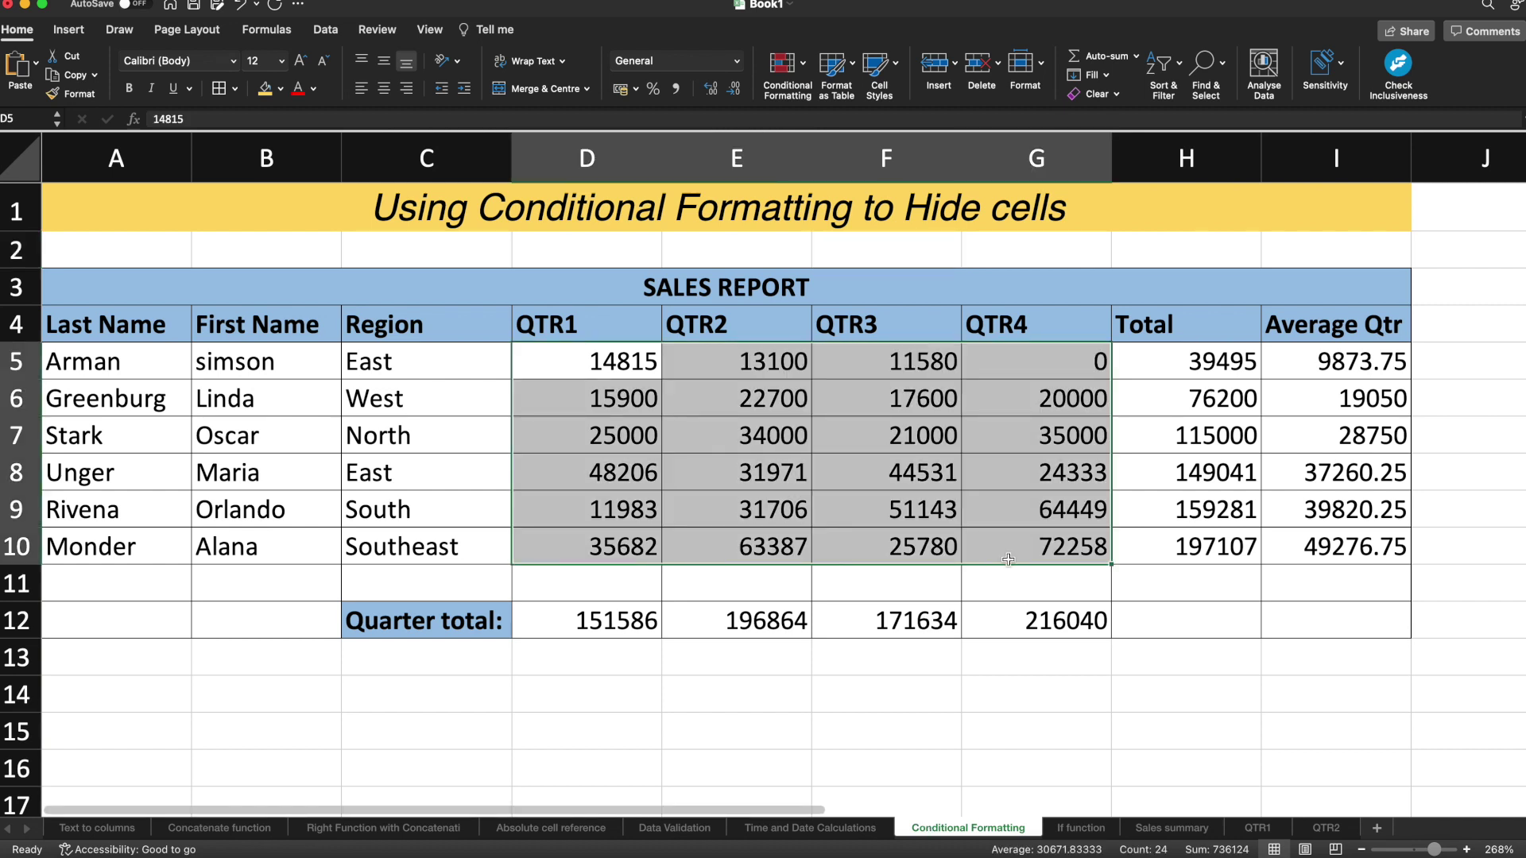
click(729, 378)
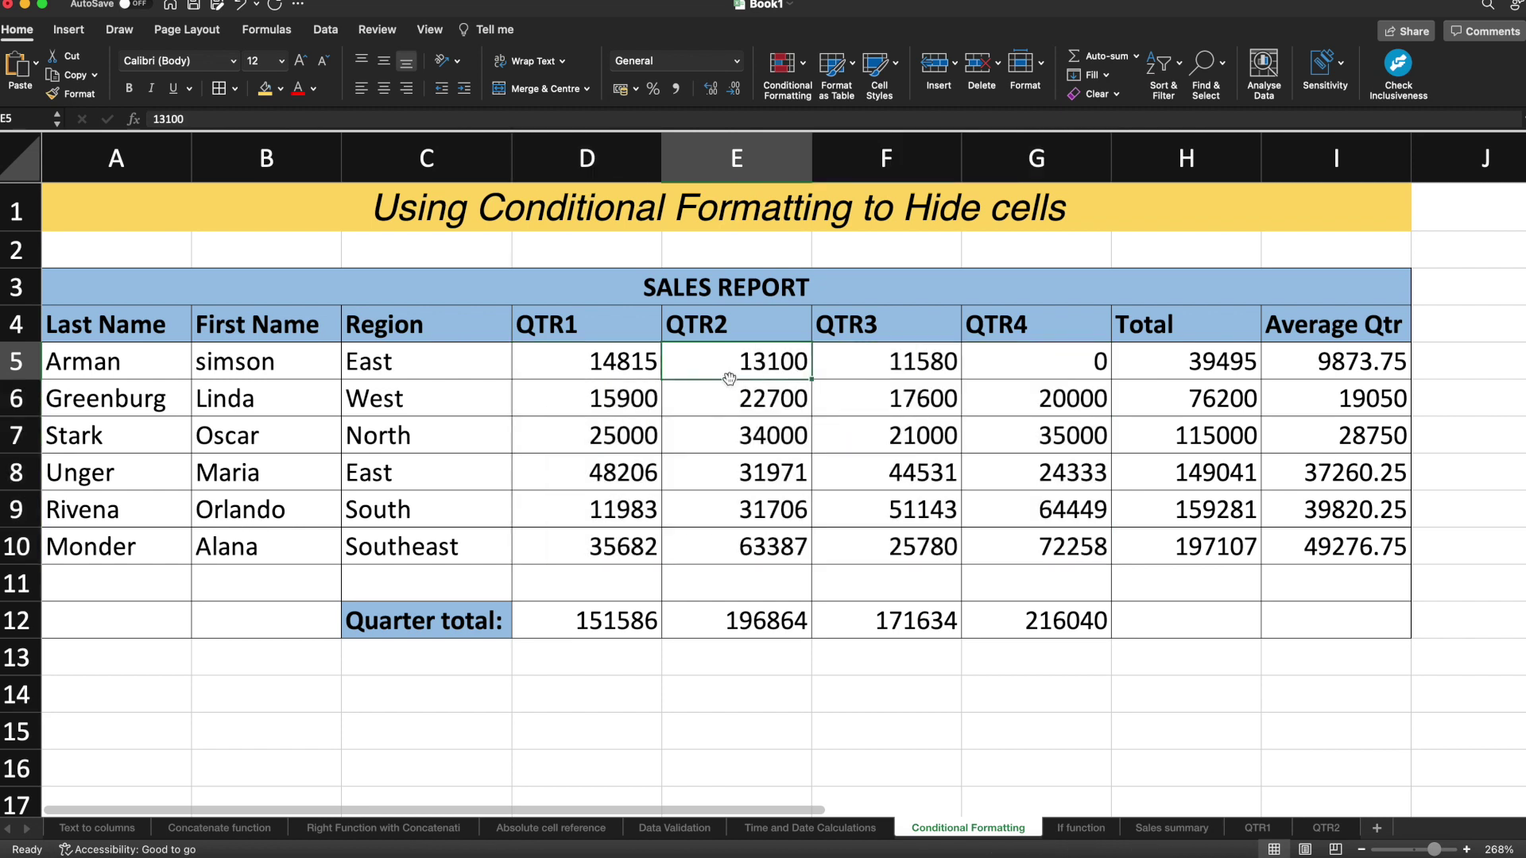
click(736, 402)
click(1081, 368)
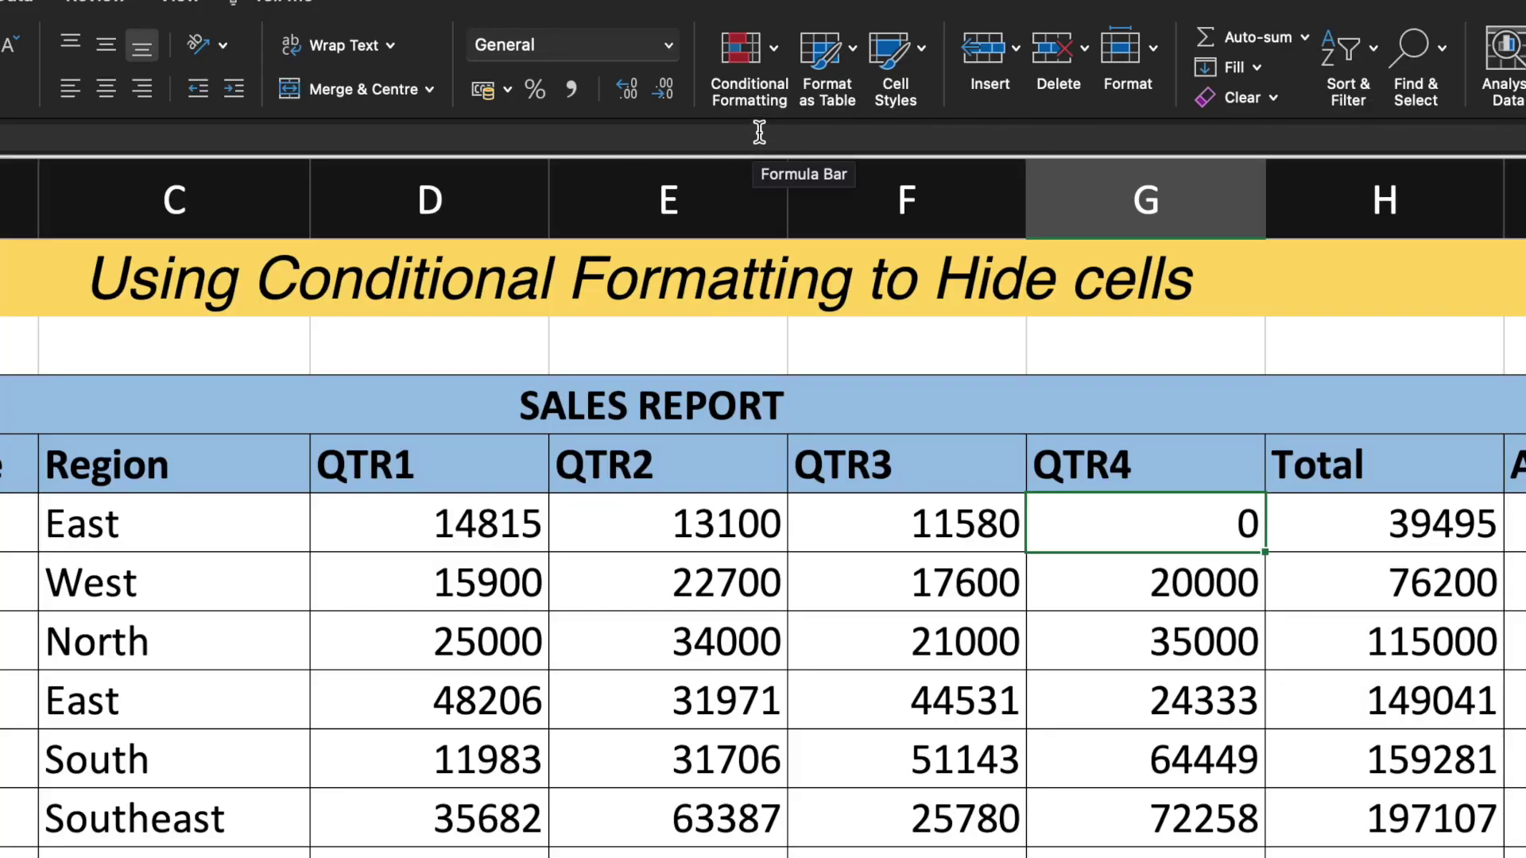
- Start a new Classic rule that formats only cells based on their Cell Value
click(780, 64)
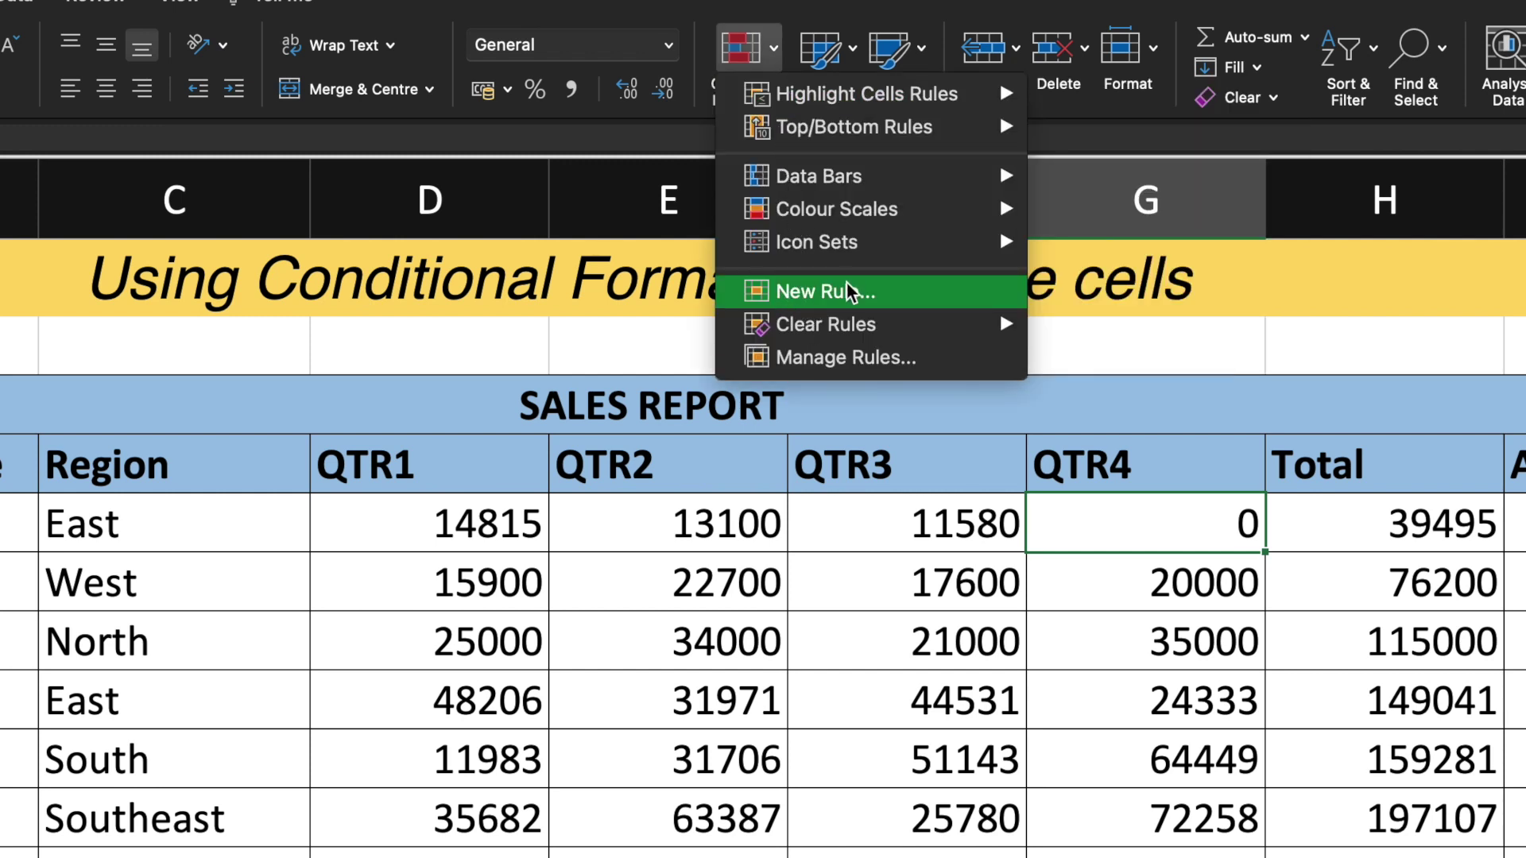
click(783, 292)
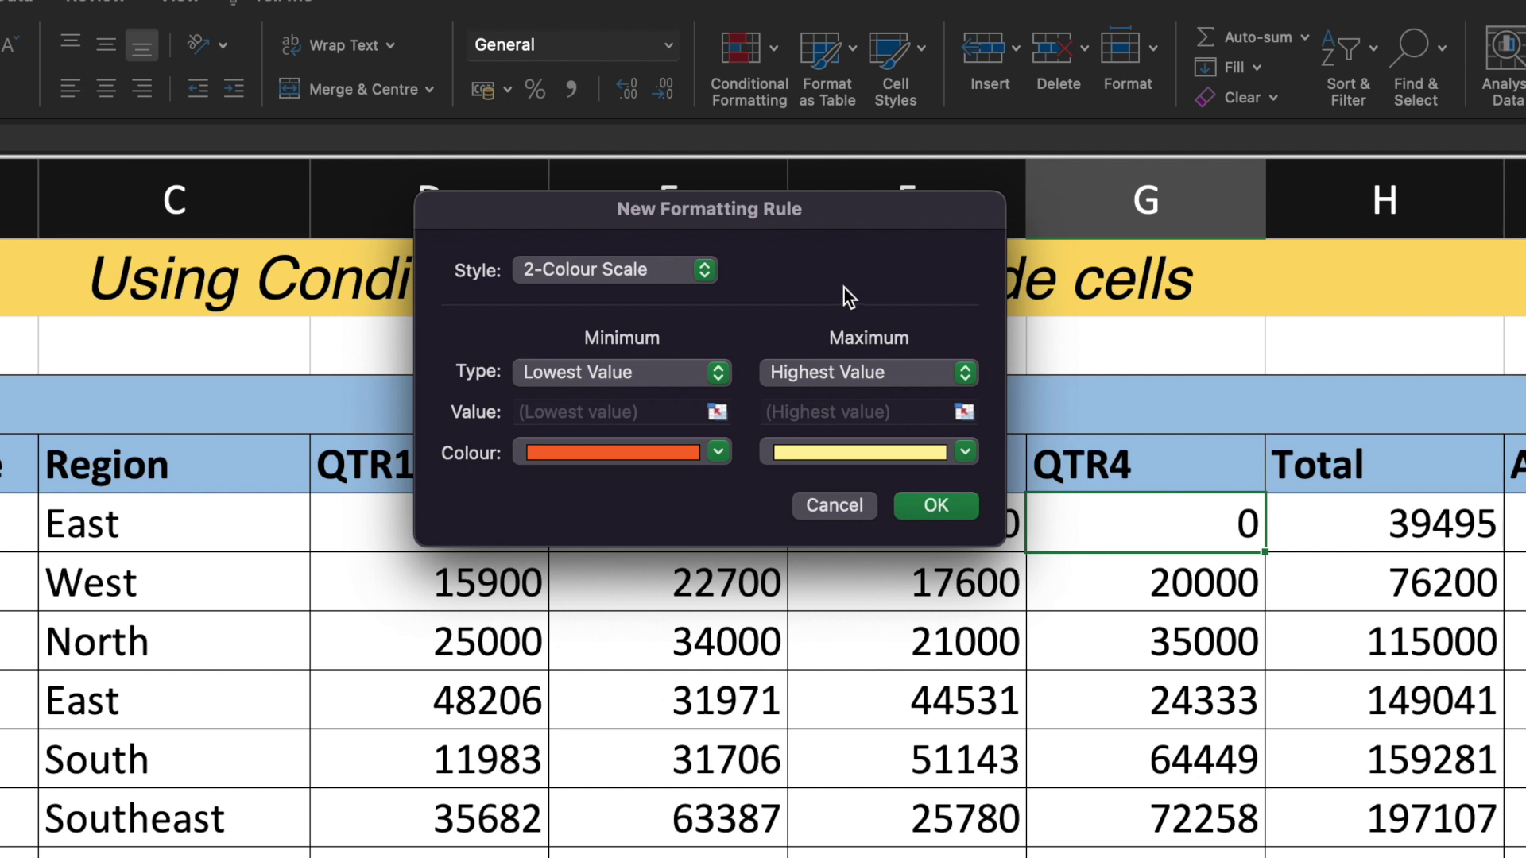
click(703, 271)
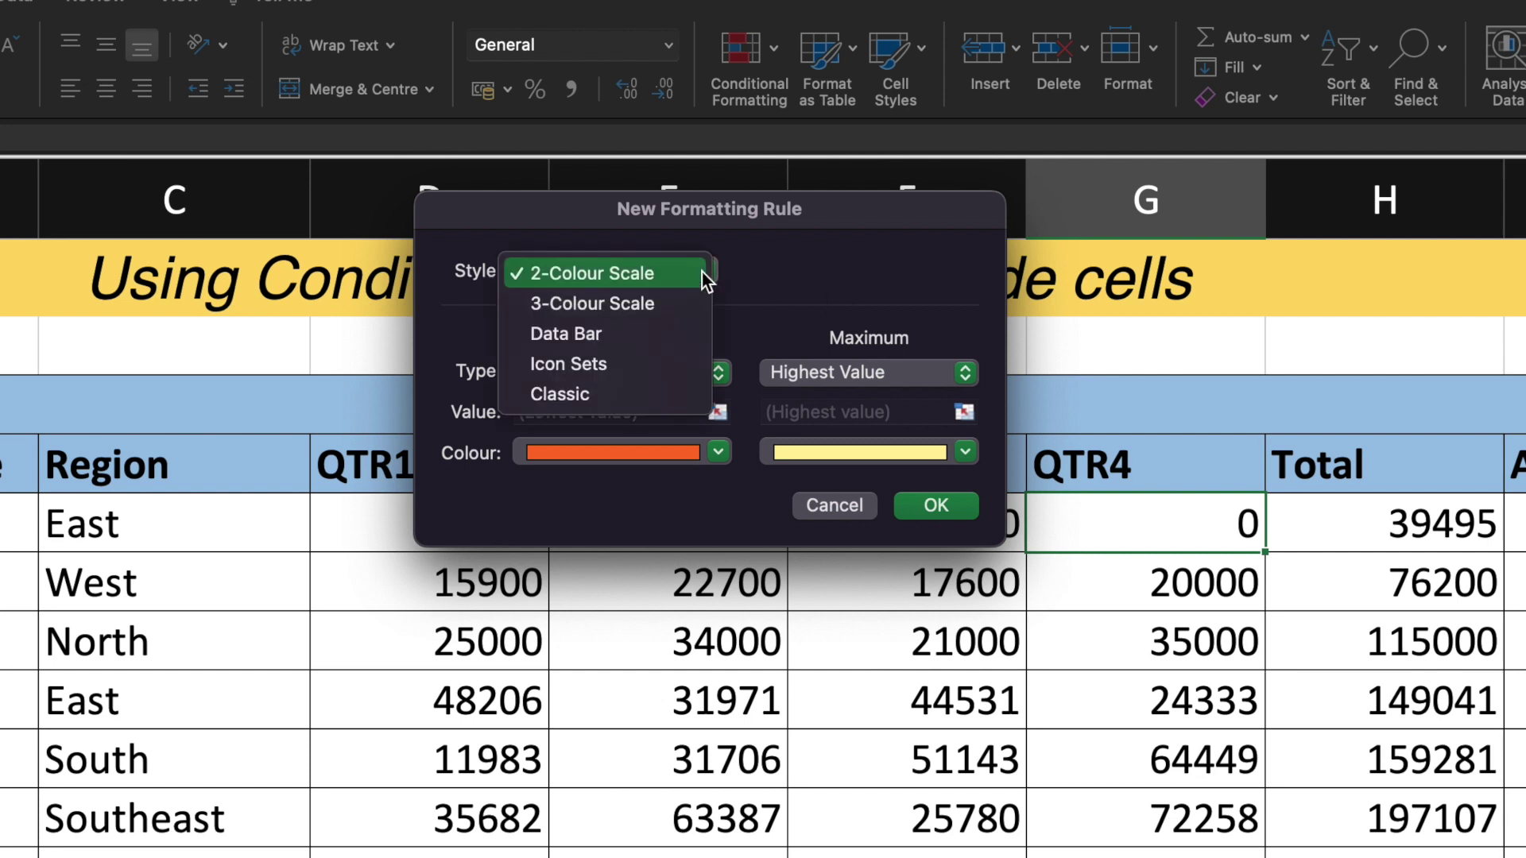
click(661, 393)
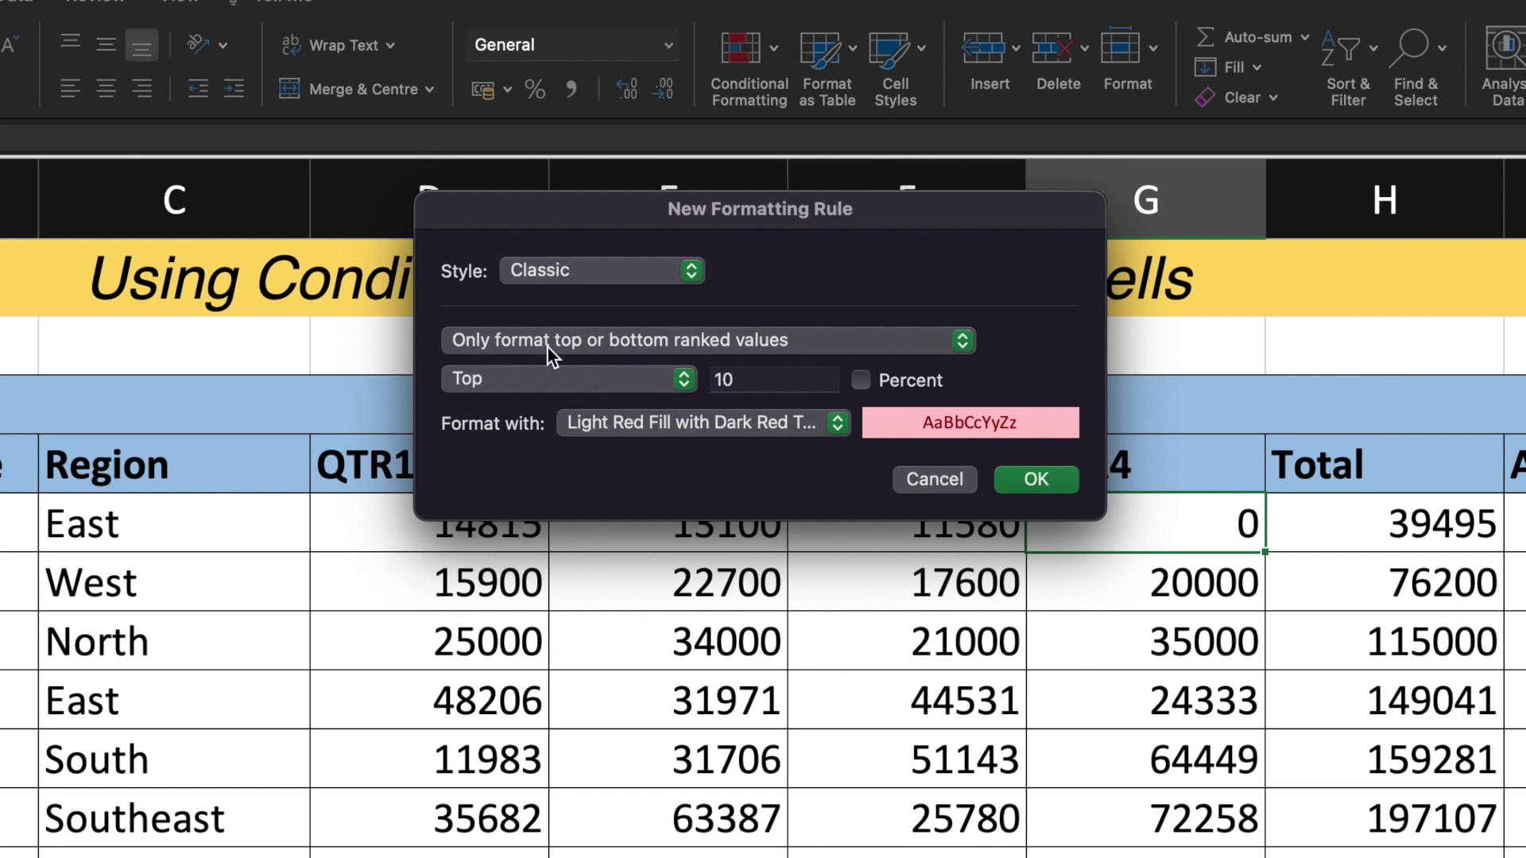
click(698, 342)
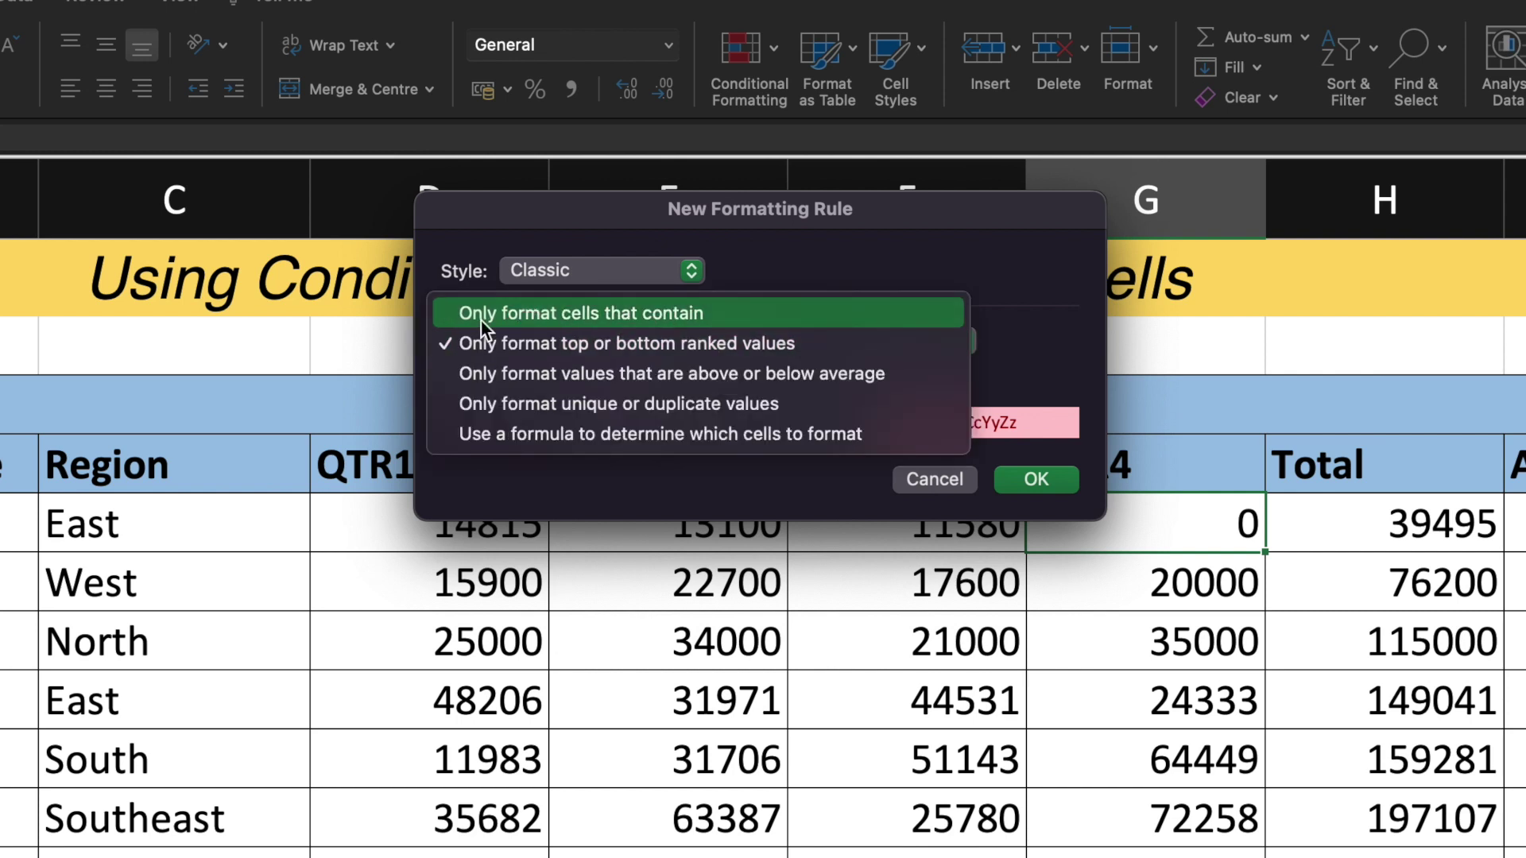
click(700, 311)
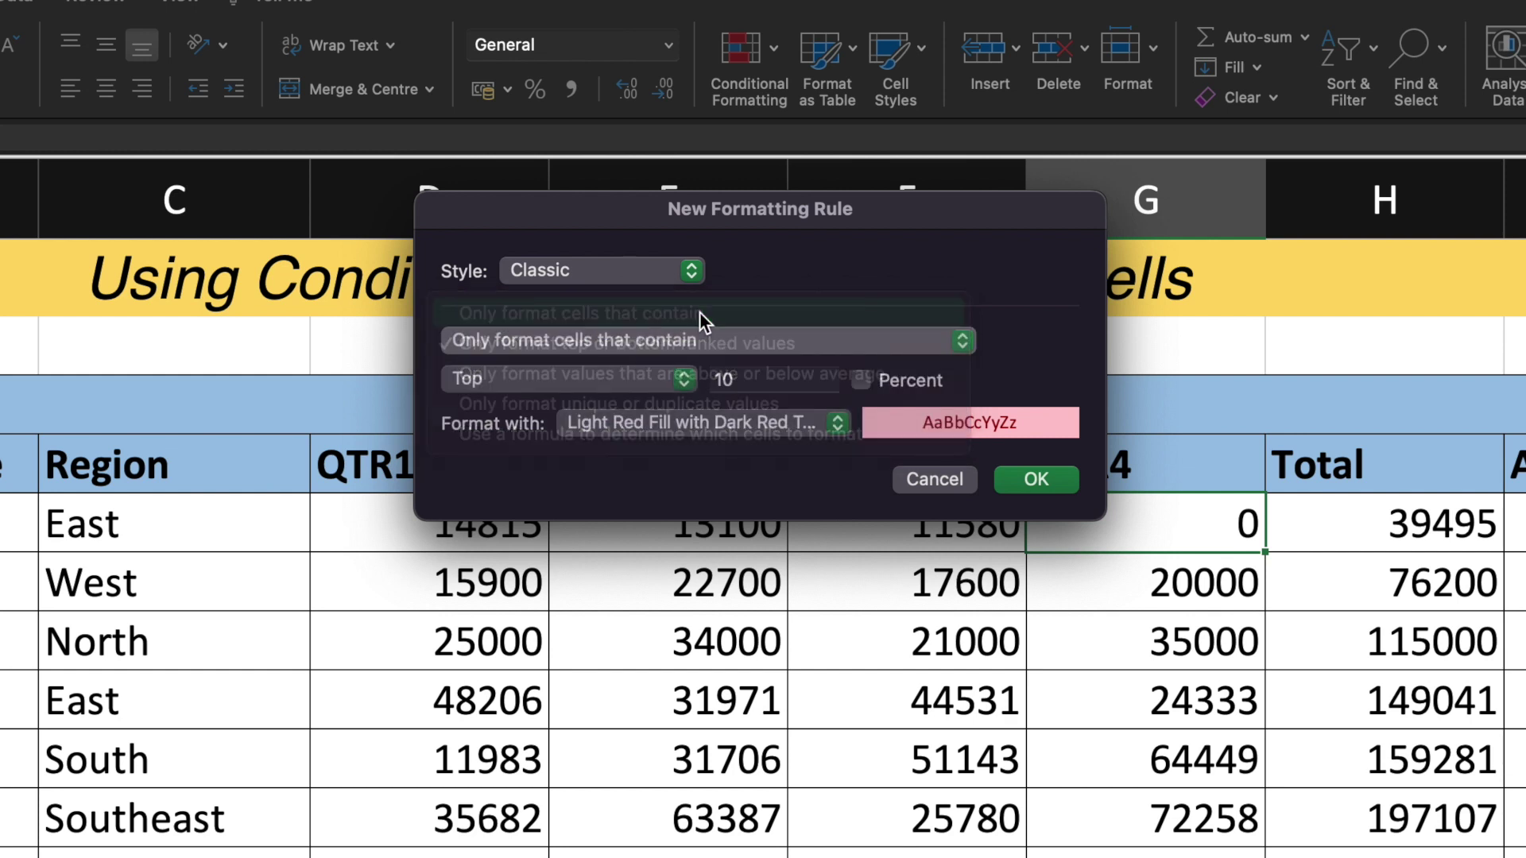
click(685, 383)
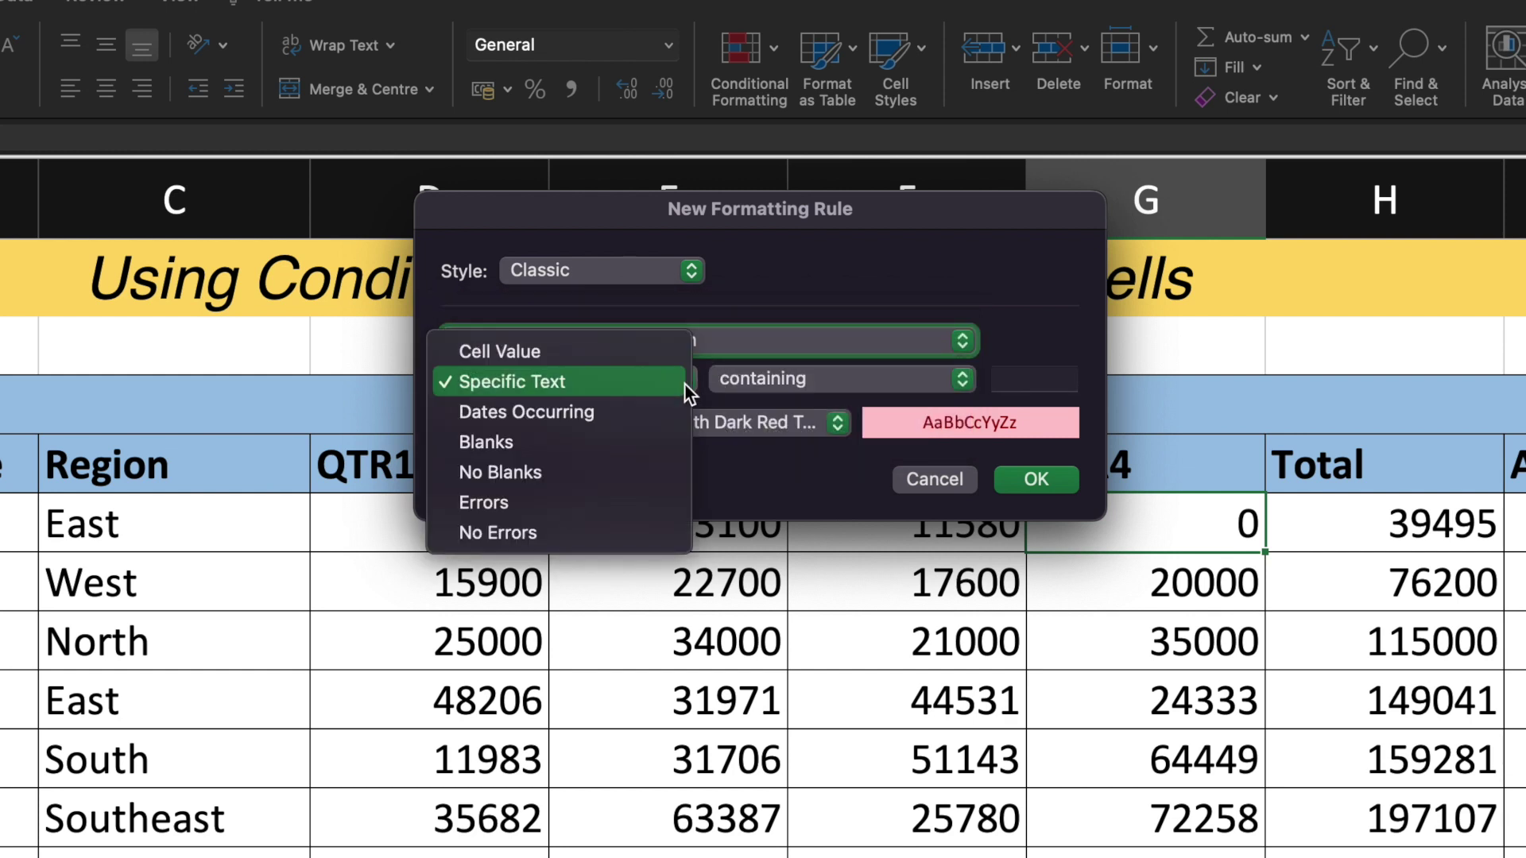
click(551, 356)
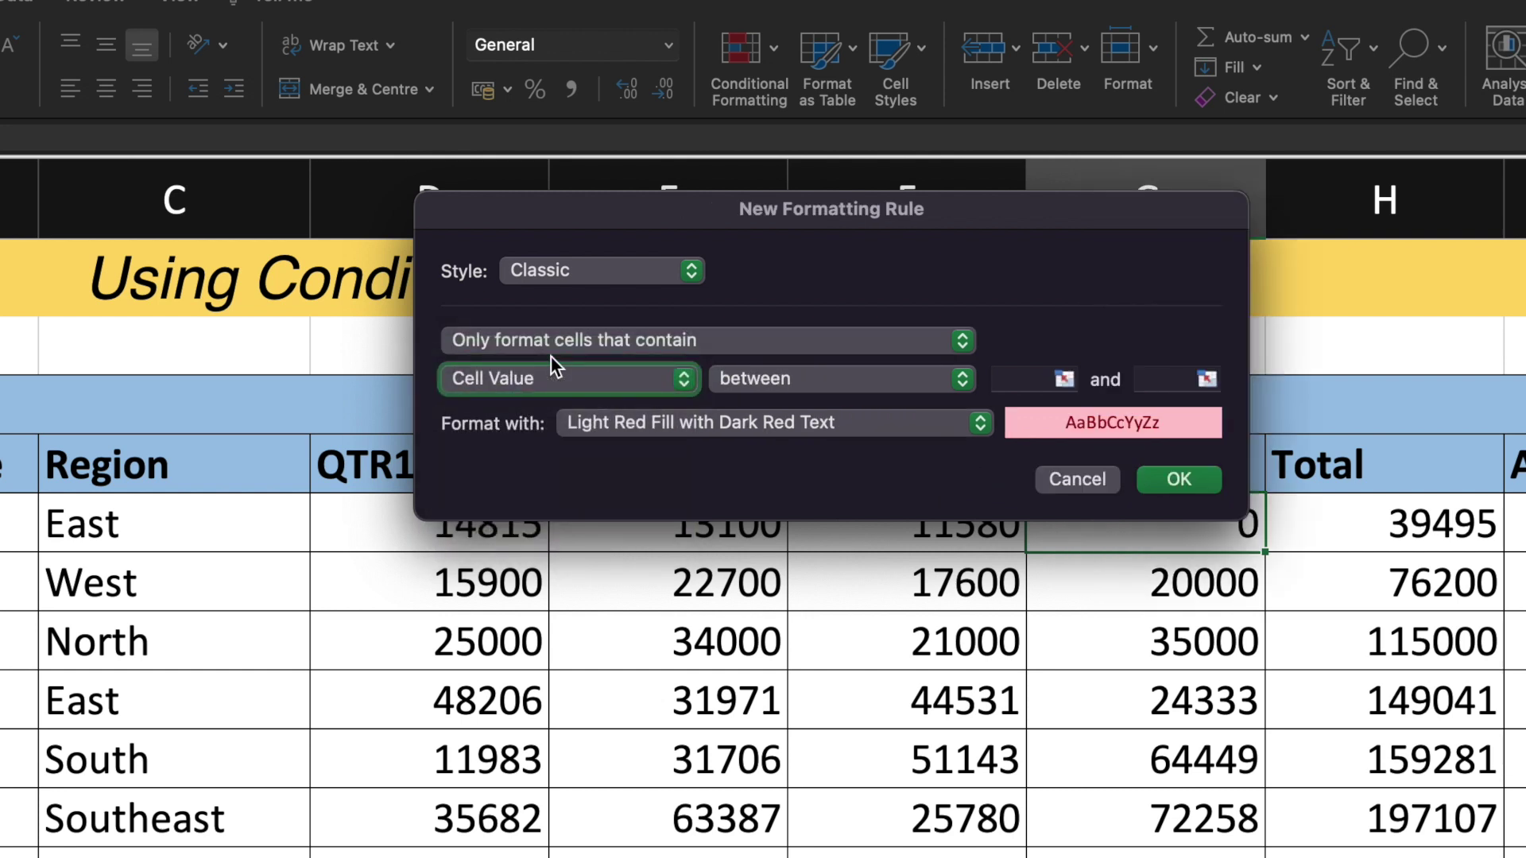
- Set the condition to less than or equal to 0 with a customised format
click(965, 381)
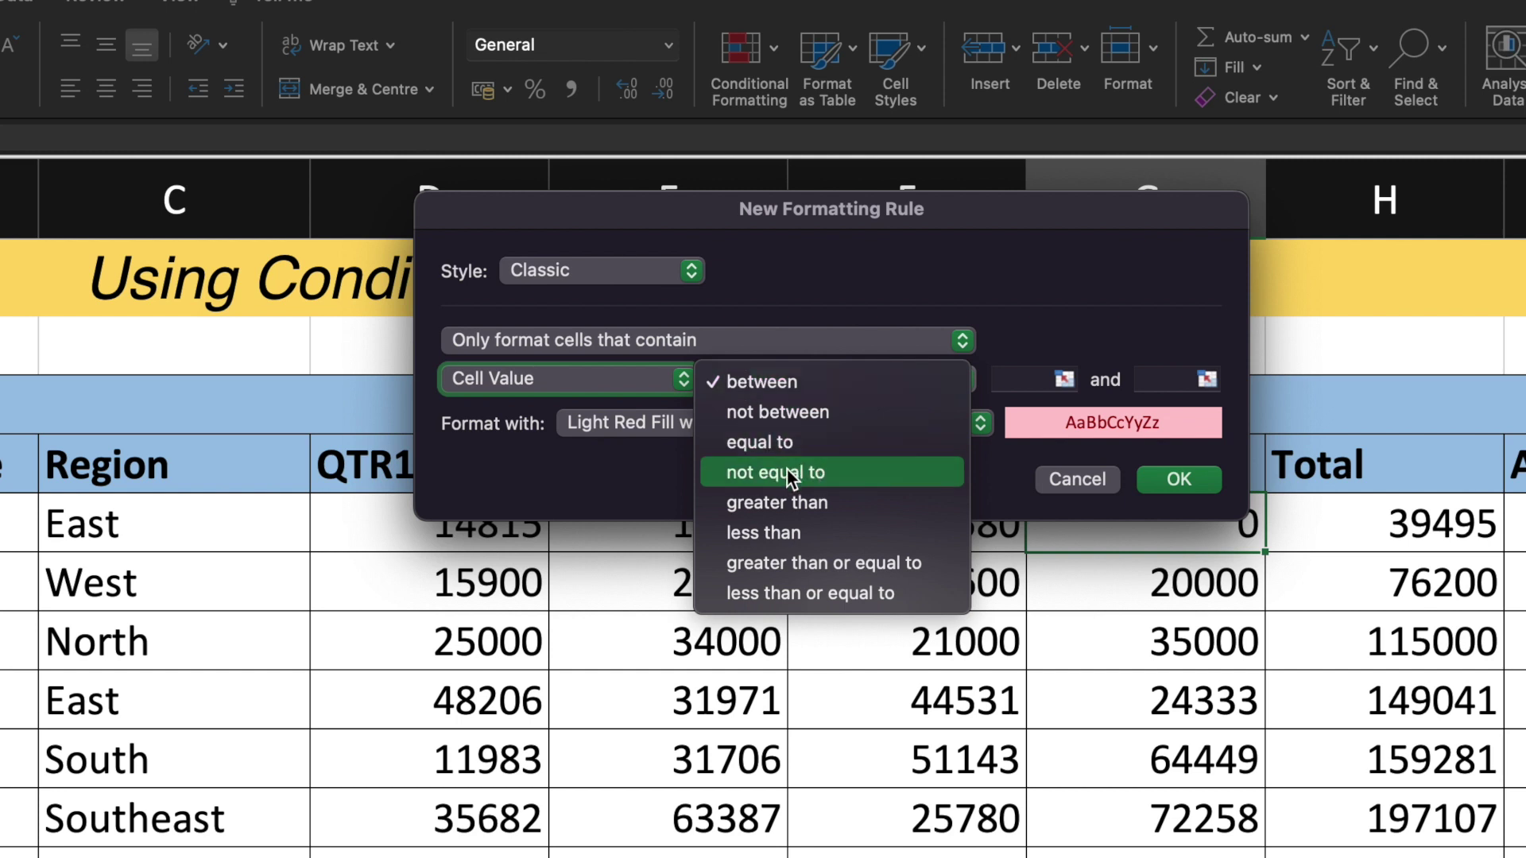
click(791, 533)
click(835, 379)
click(835, 438)
click(1017, 379)
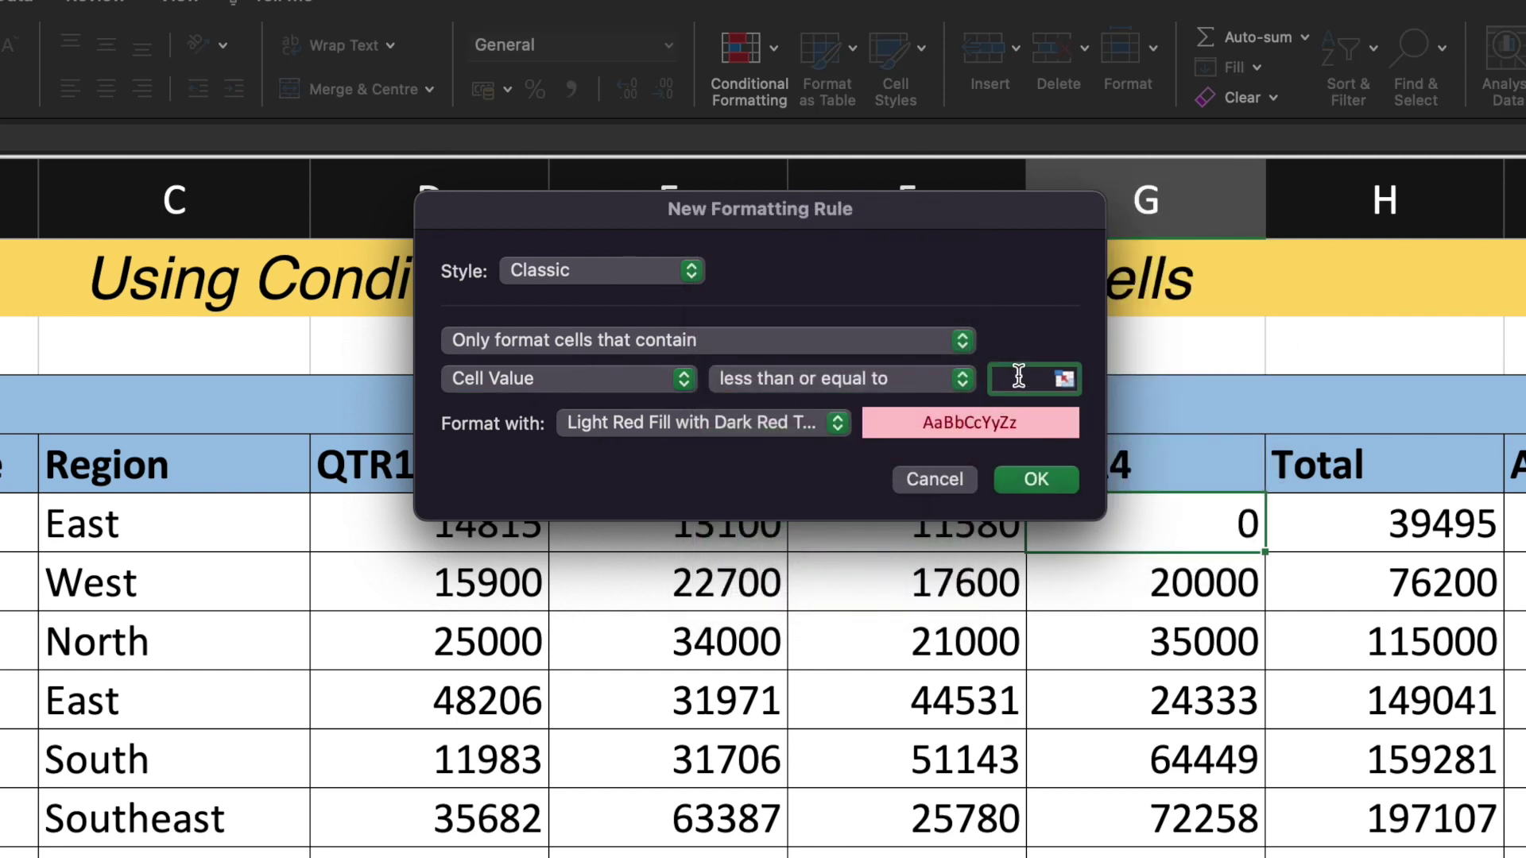
text(0)
click(841, 422)
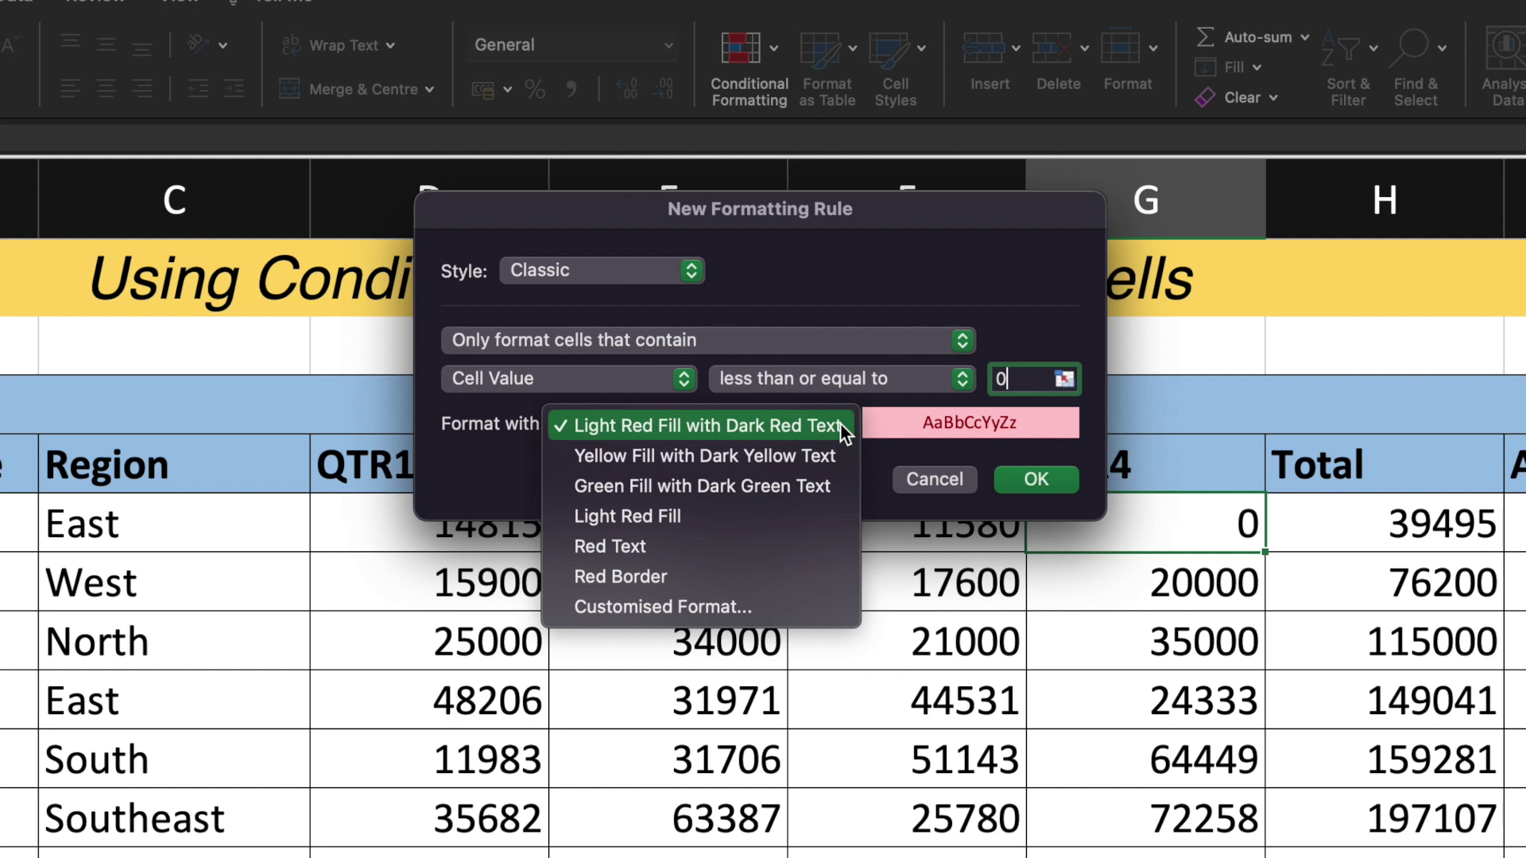
click(752, 597)
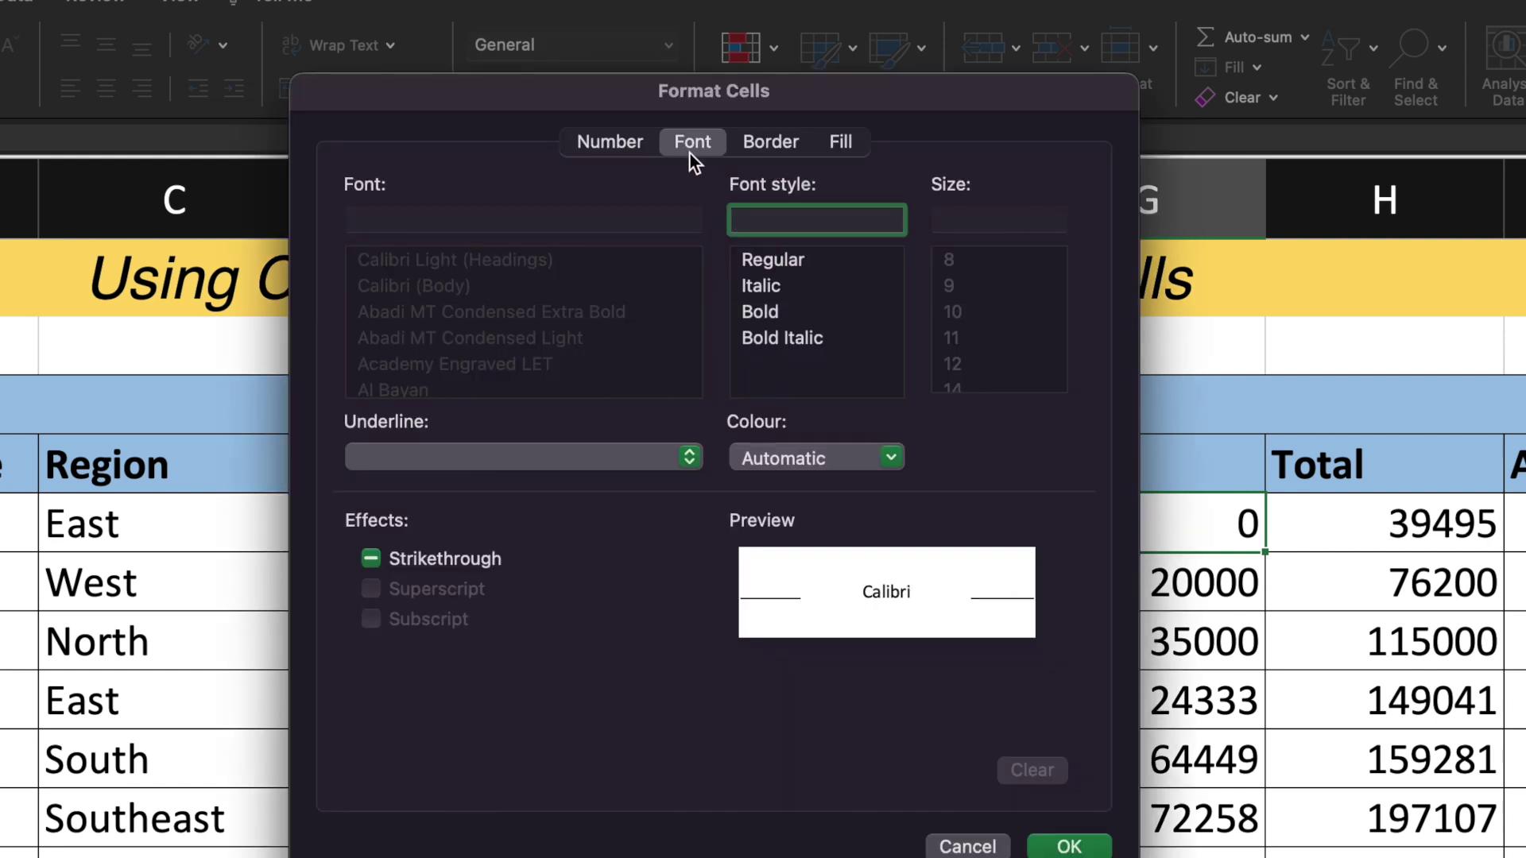
- Give the custom format a white font colour and apply the rule, hiding G5's 0
click(889, 458)
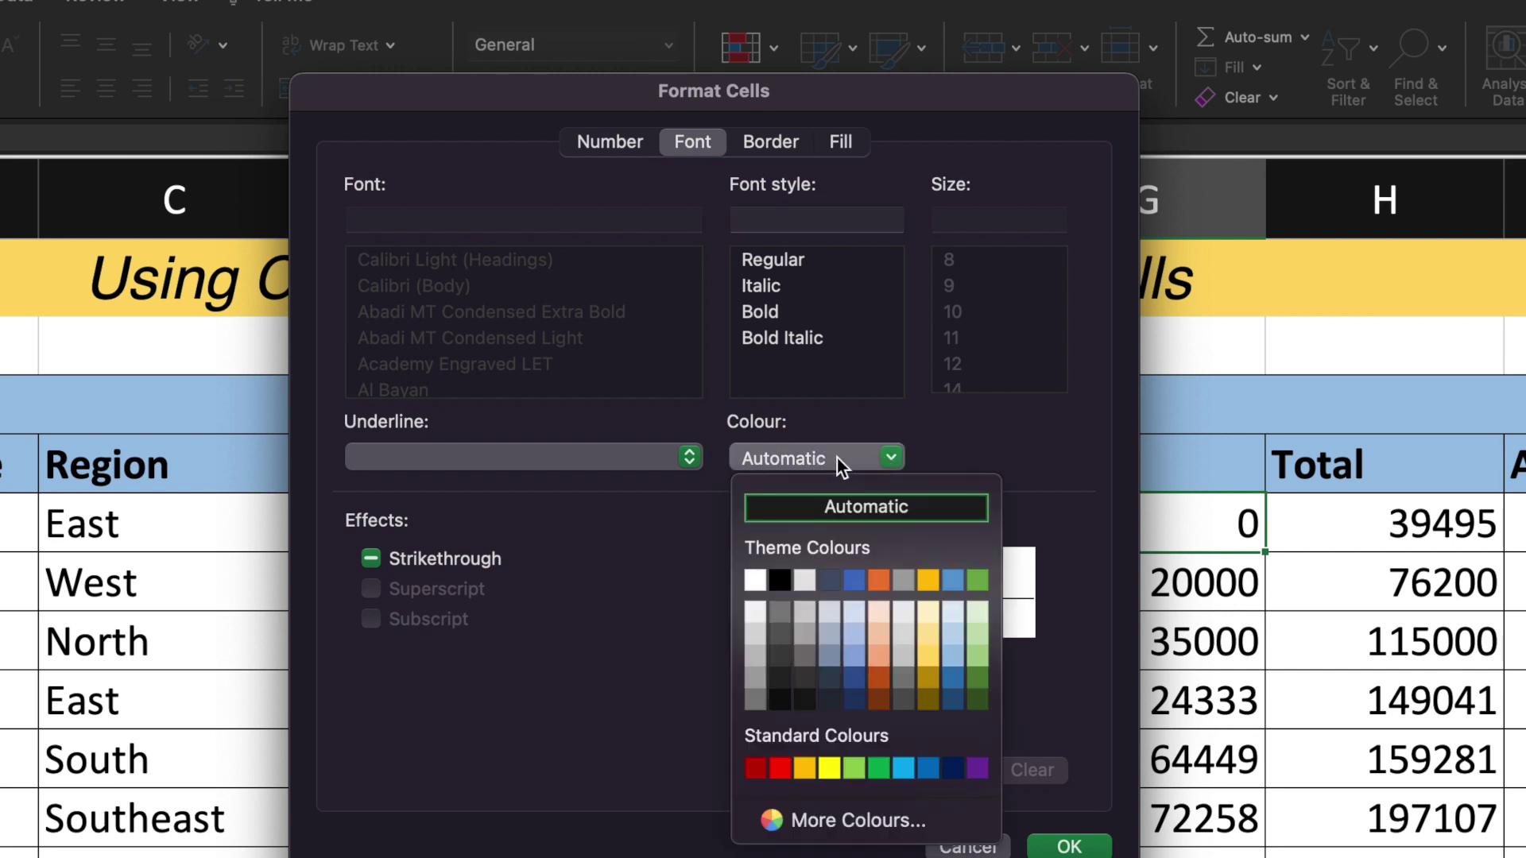
click(758, 582)
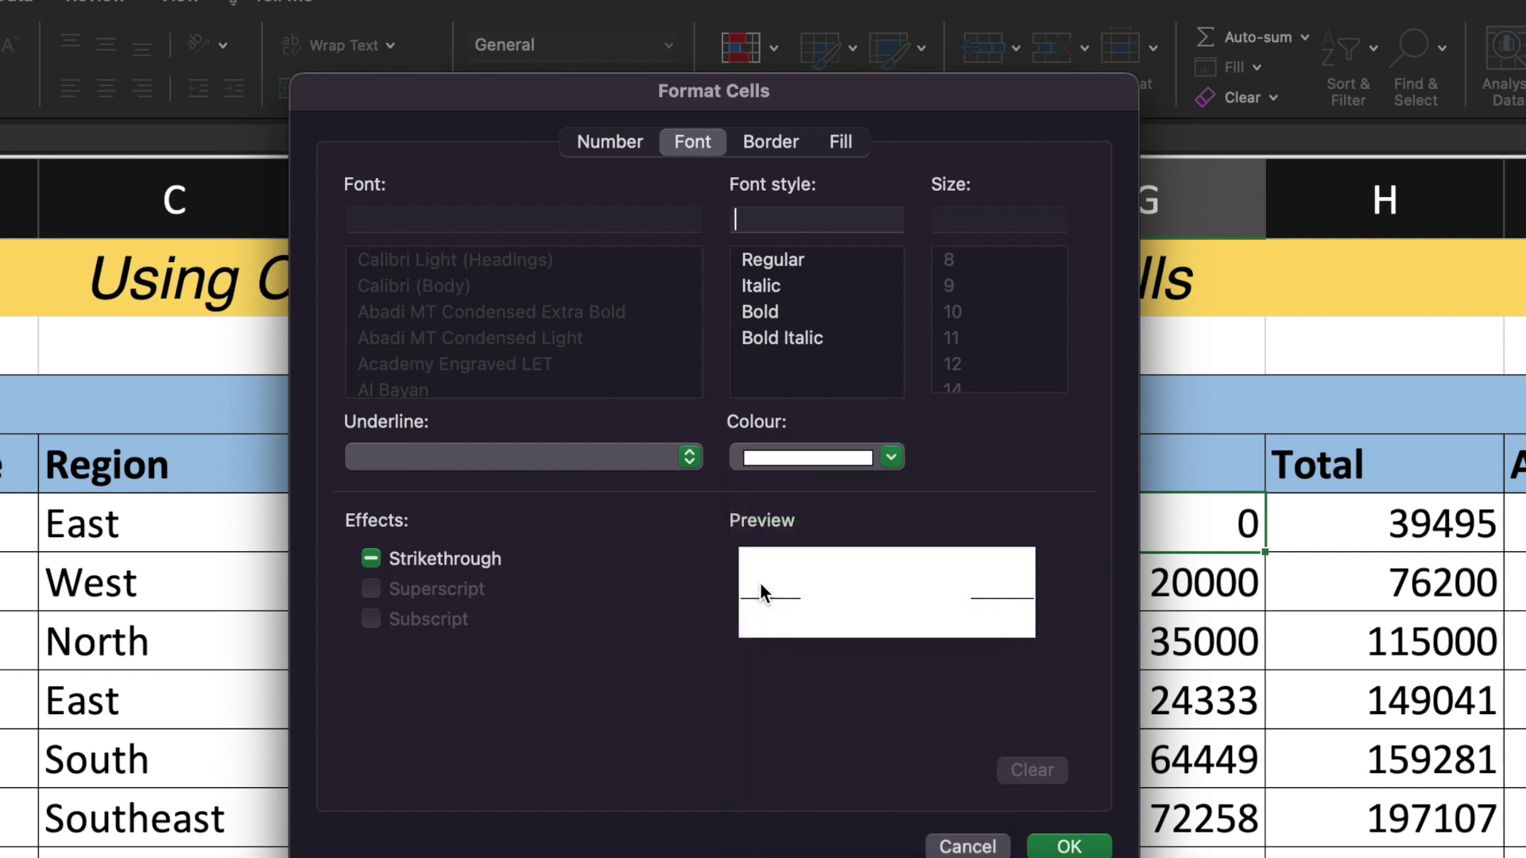
click(1058, 849)
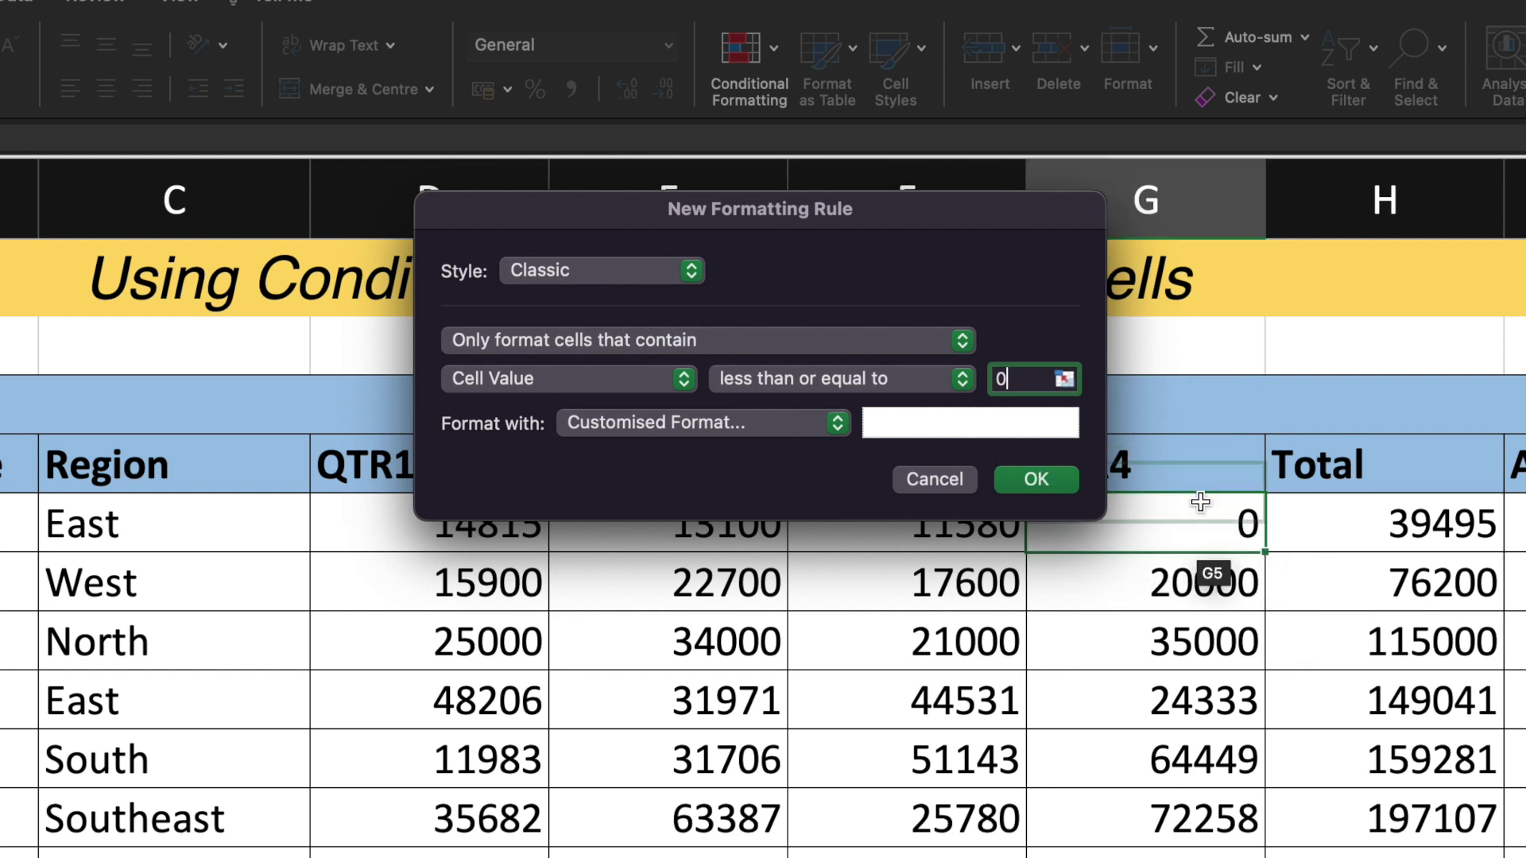
click(1013, 479)
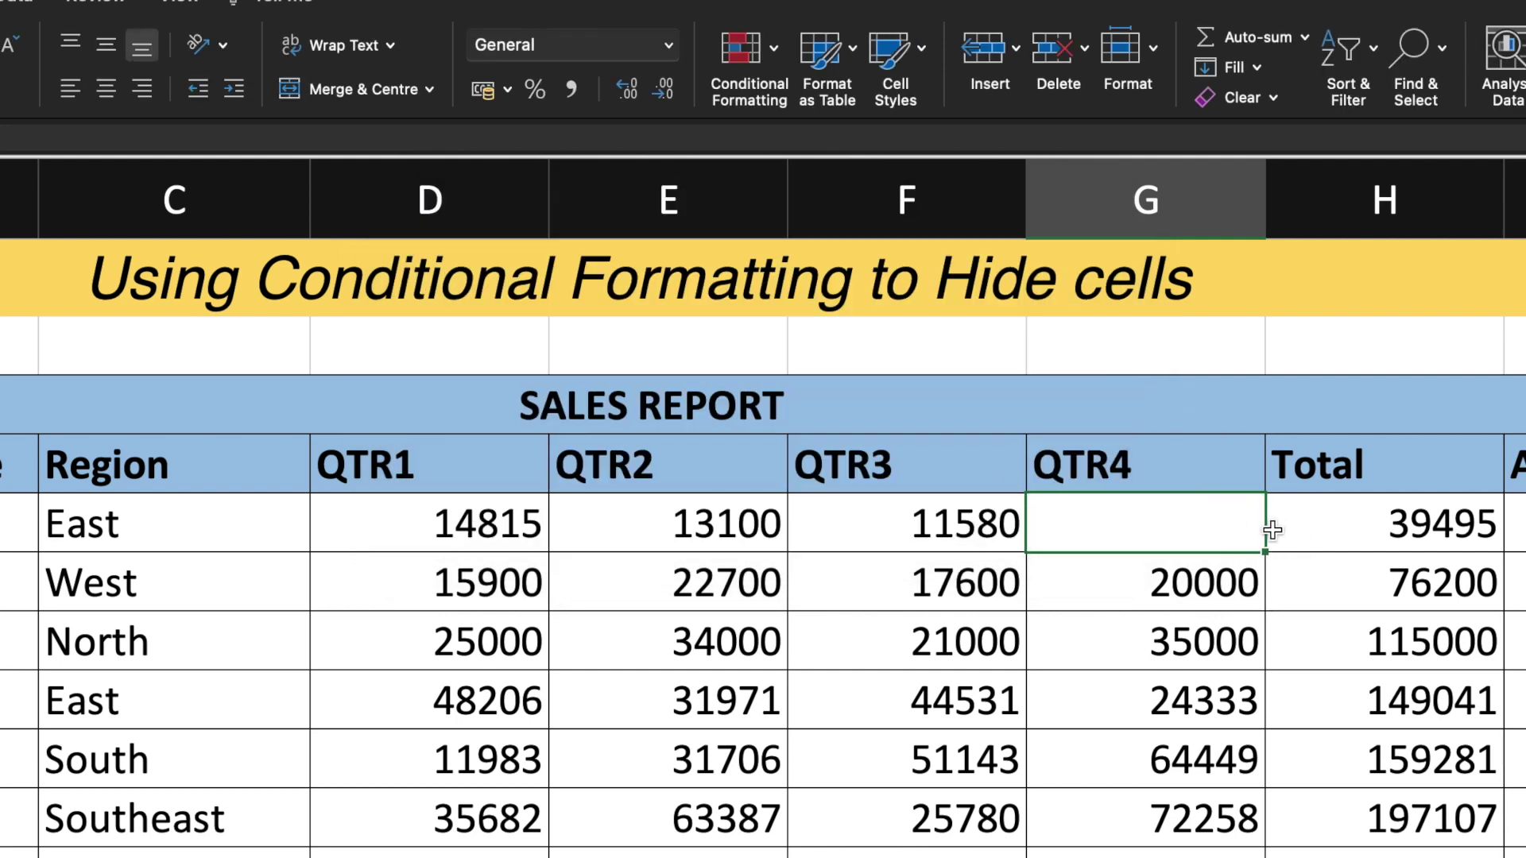
- Move the selection from G5 to cell F7 holding 21000
key(Left)
key(Down)
key(Down)
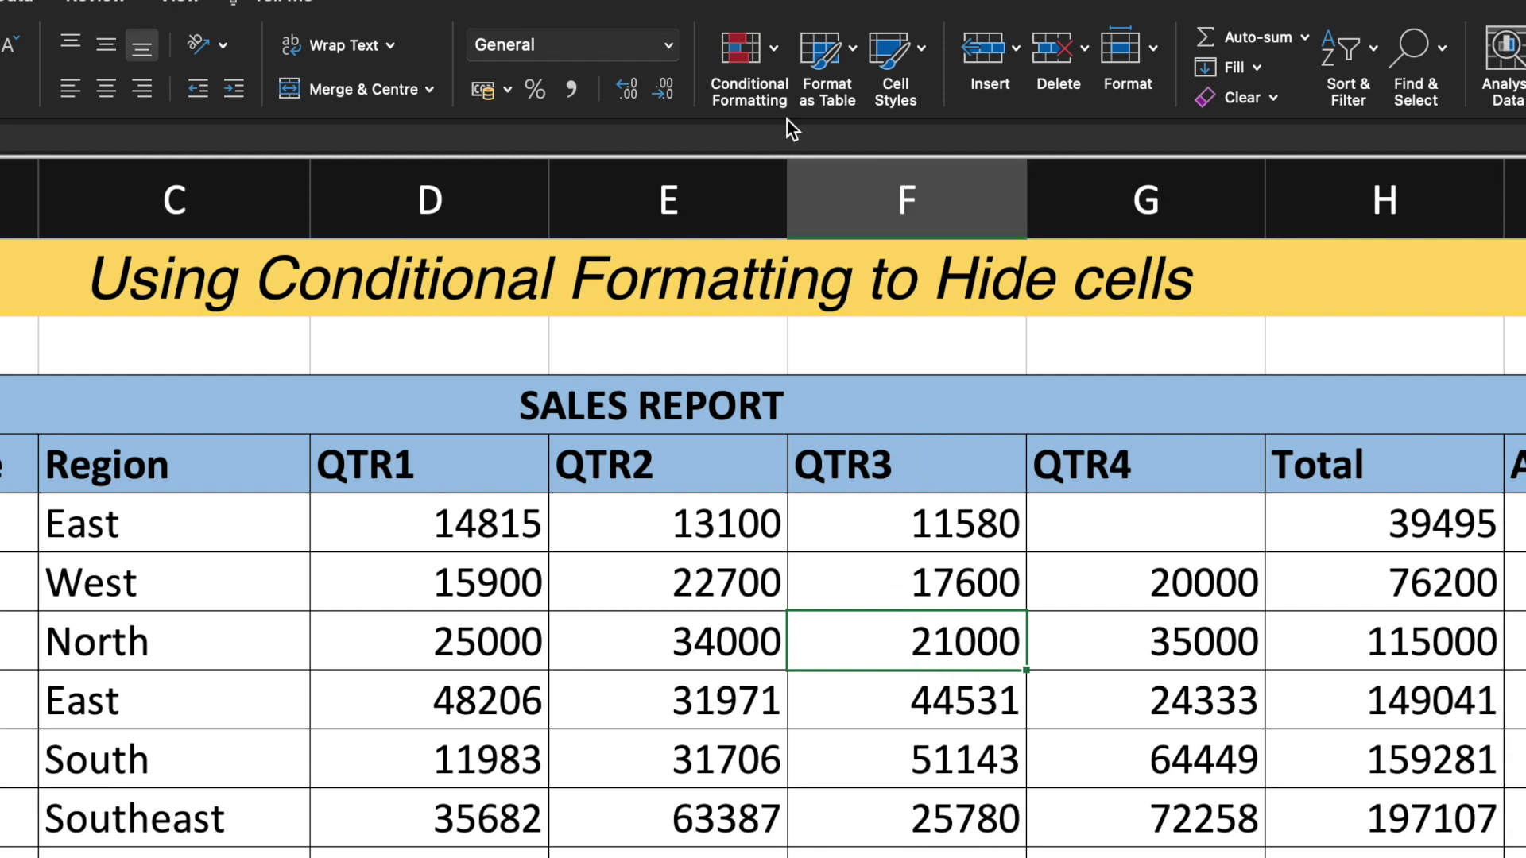
- Start a new Classic rule that formats only cells based on their Cell Value
click(785, 54)
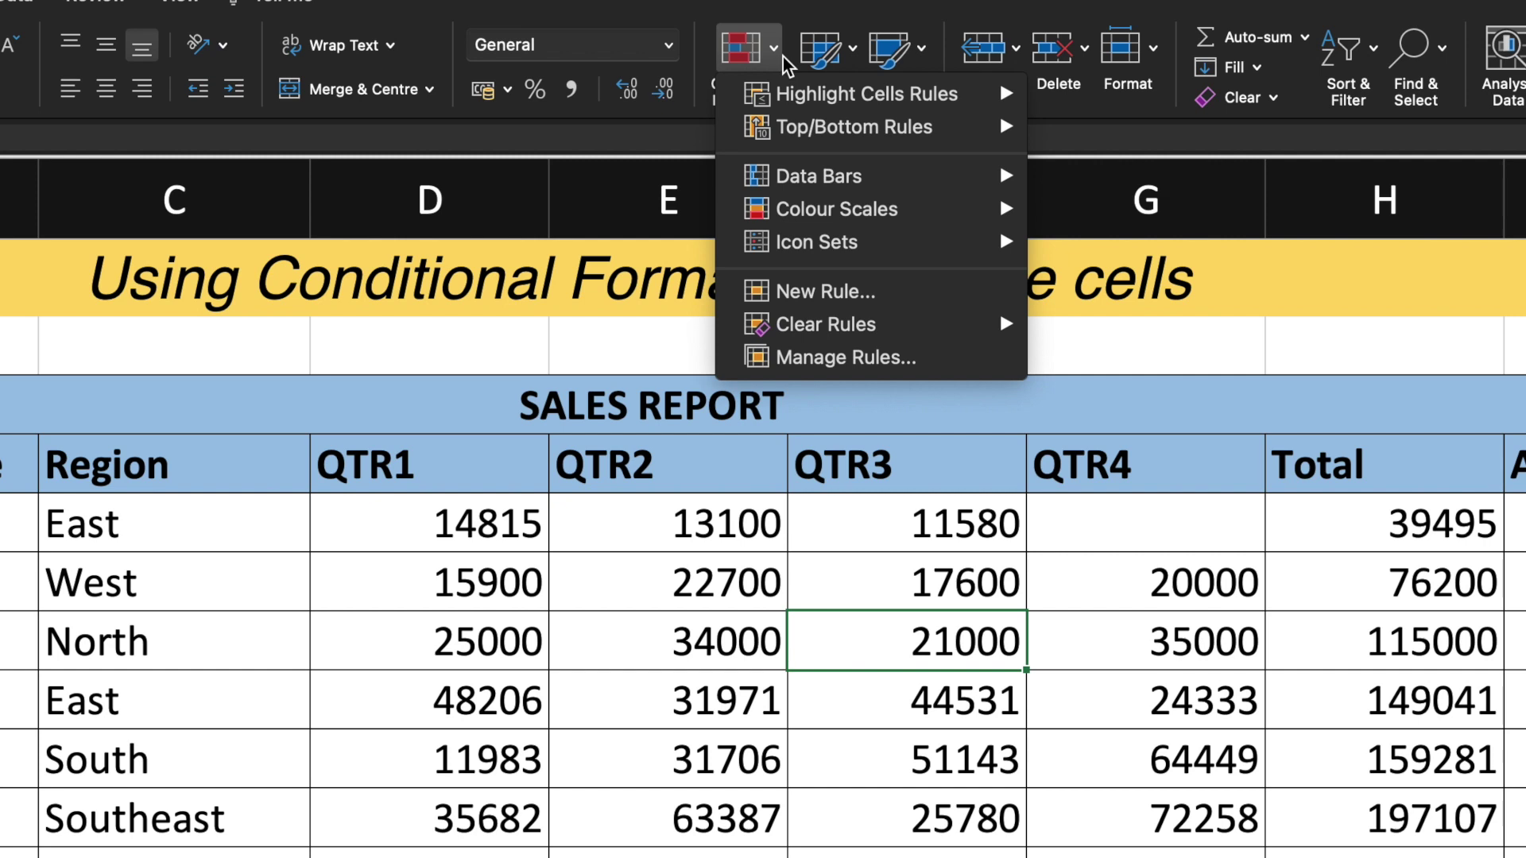
click(807, 298)
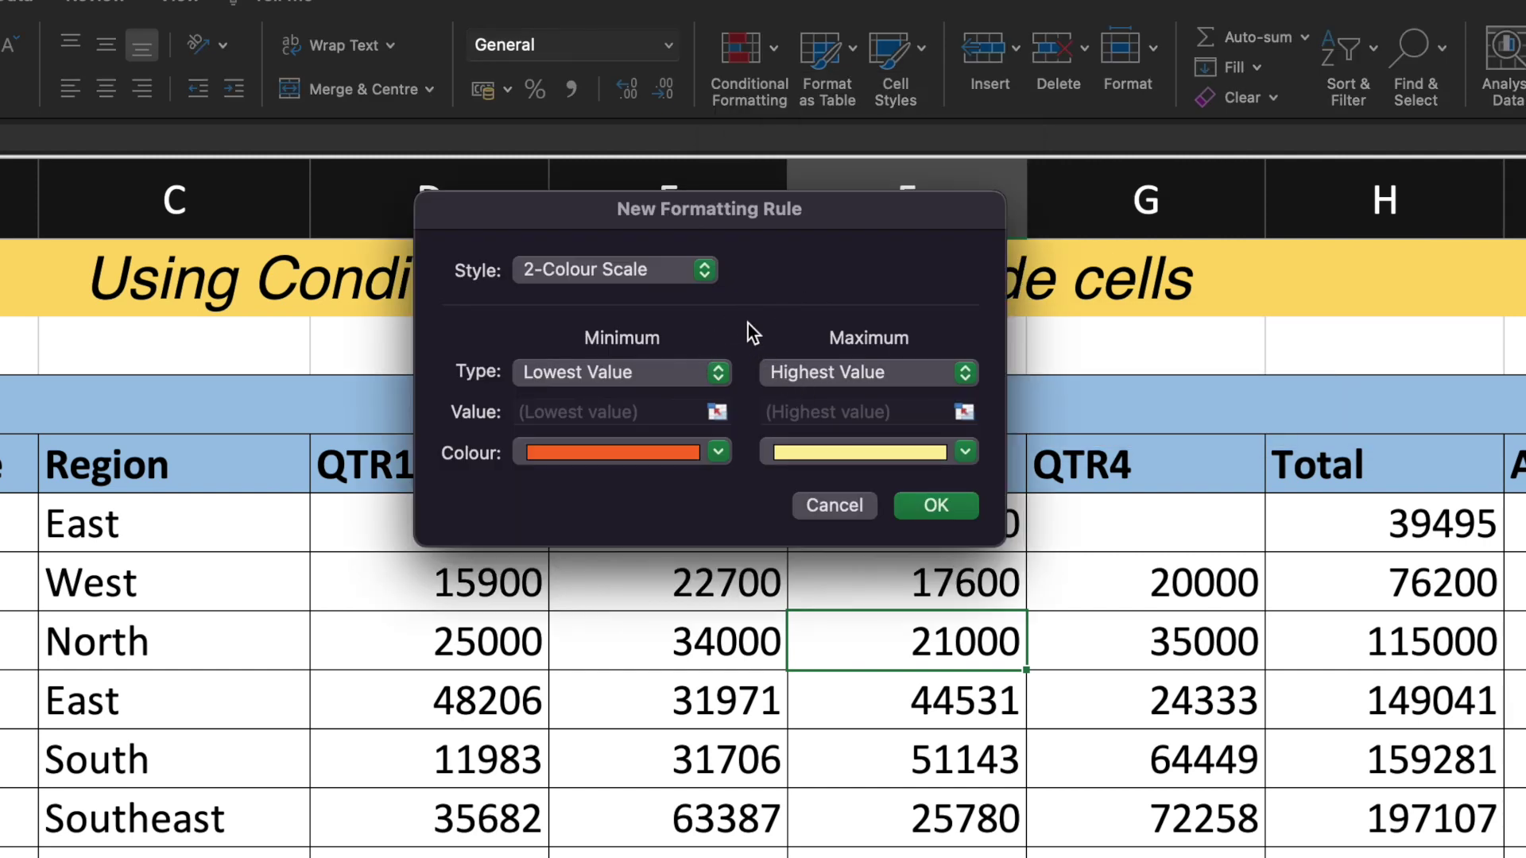
click(714, 278)
click(674, 394)
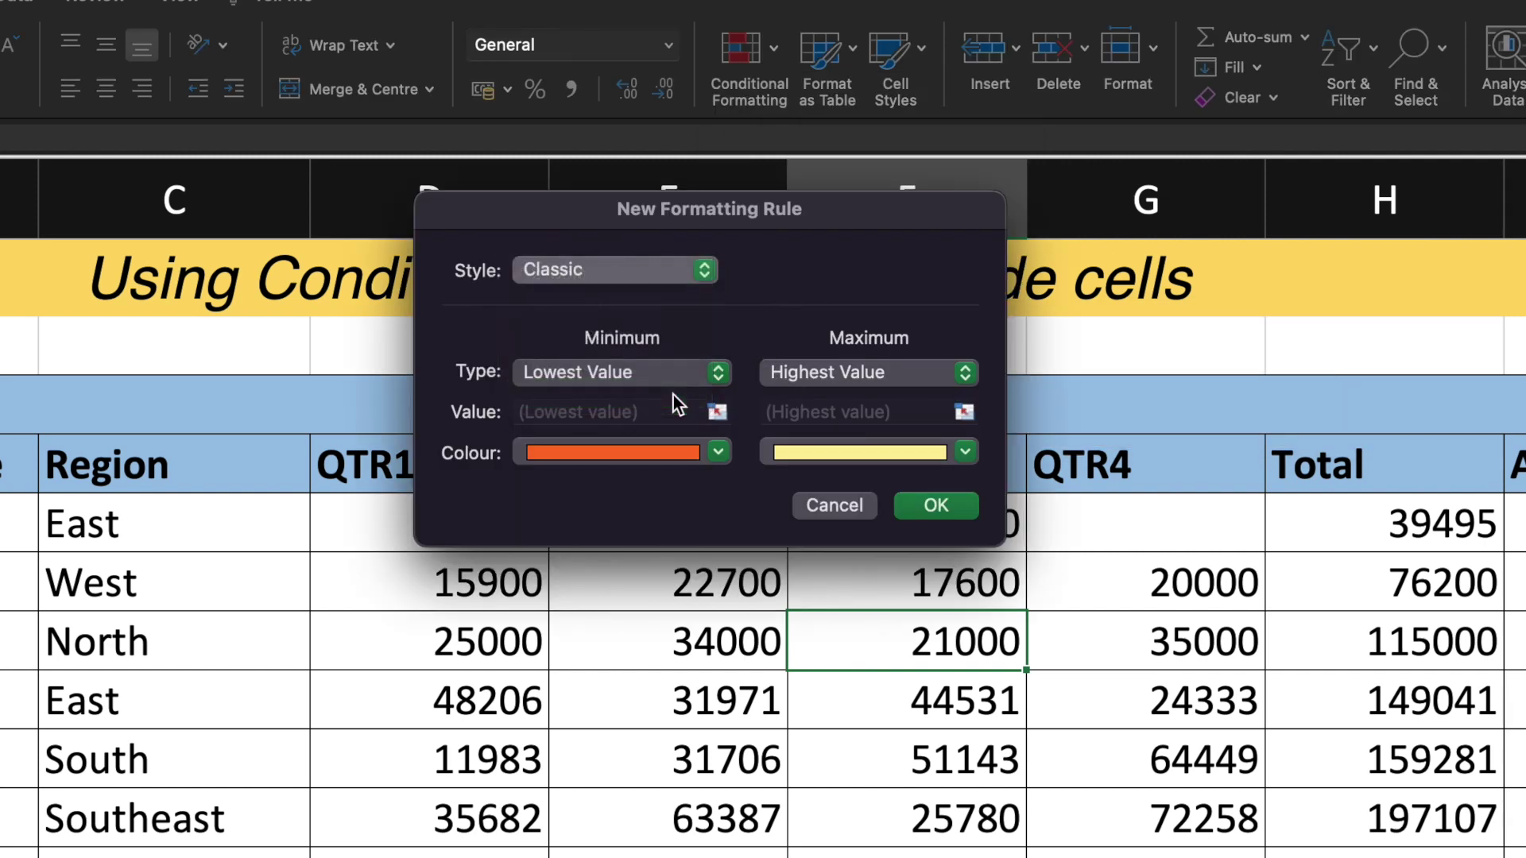
click(729, 341)
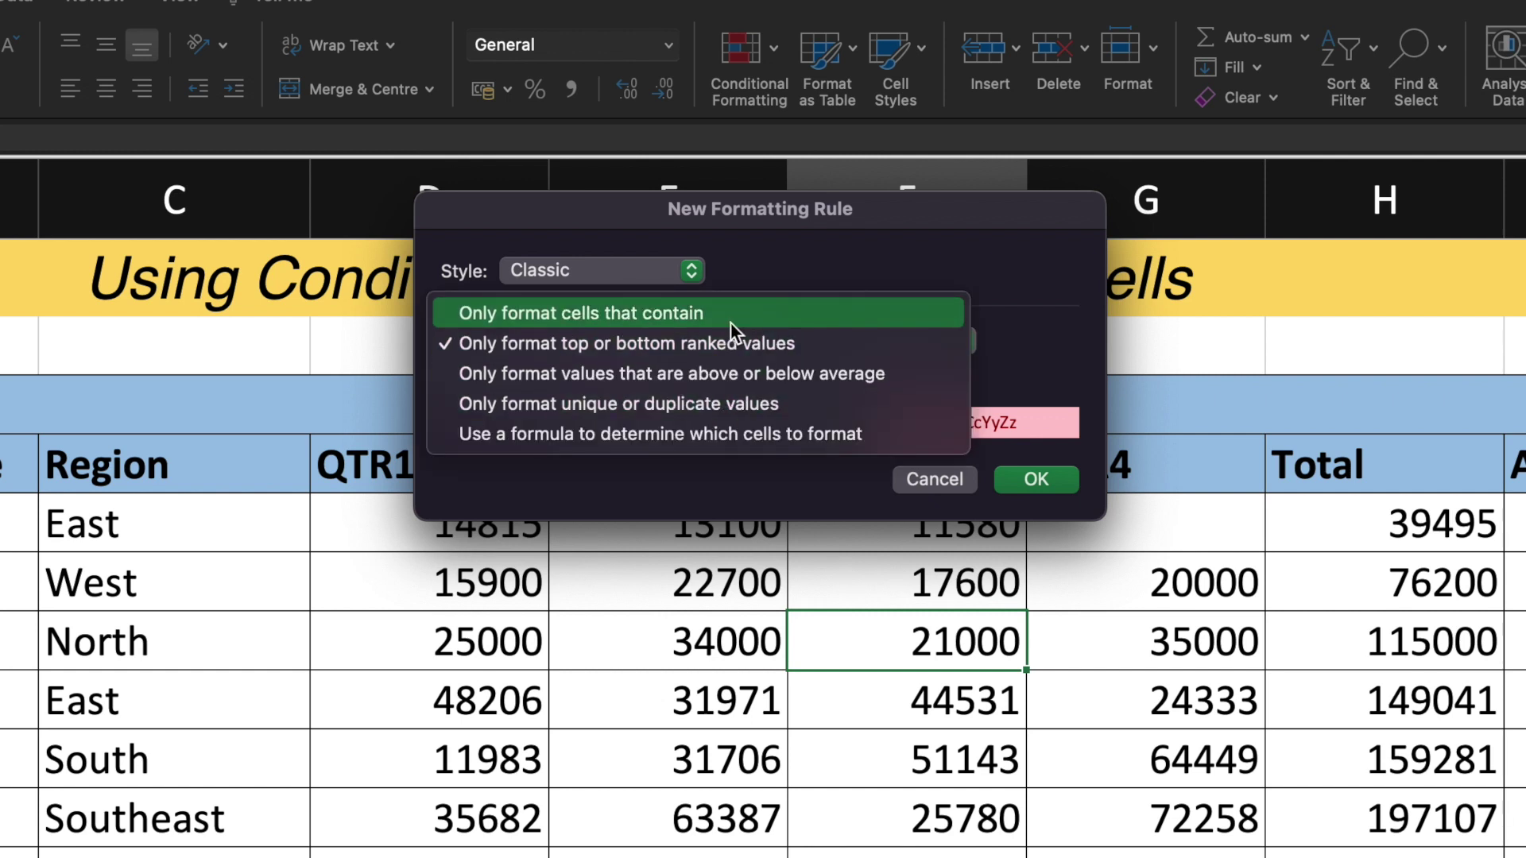
click(731, 322)
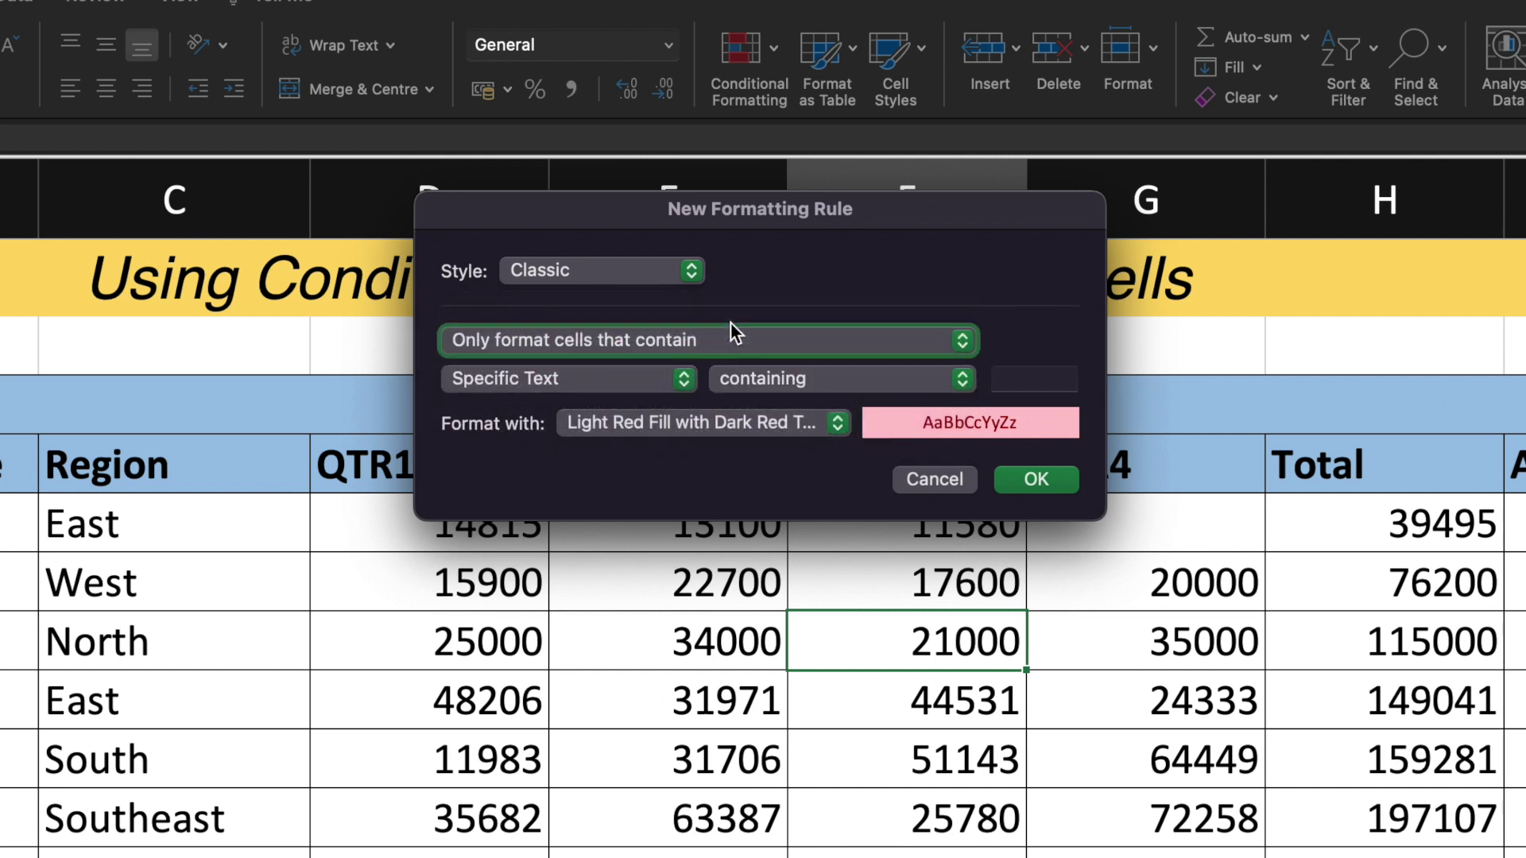
click(663, 383)
click(631, 364)
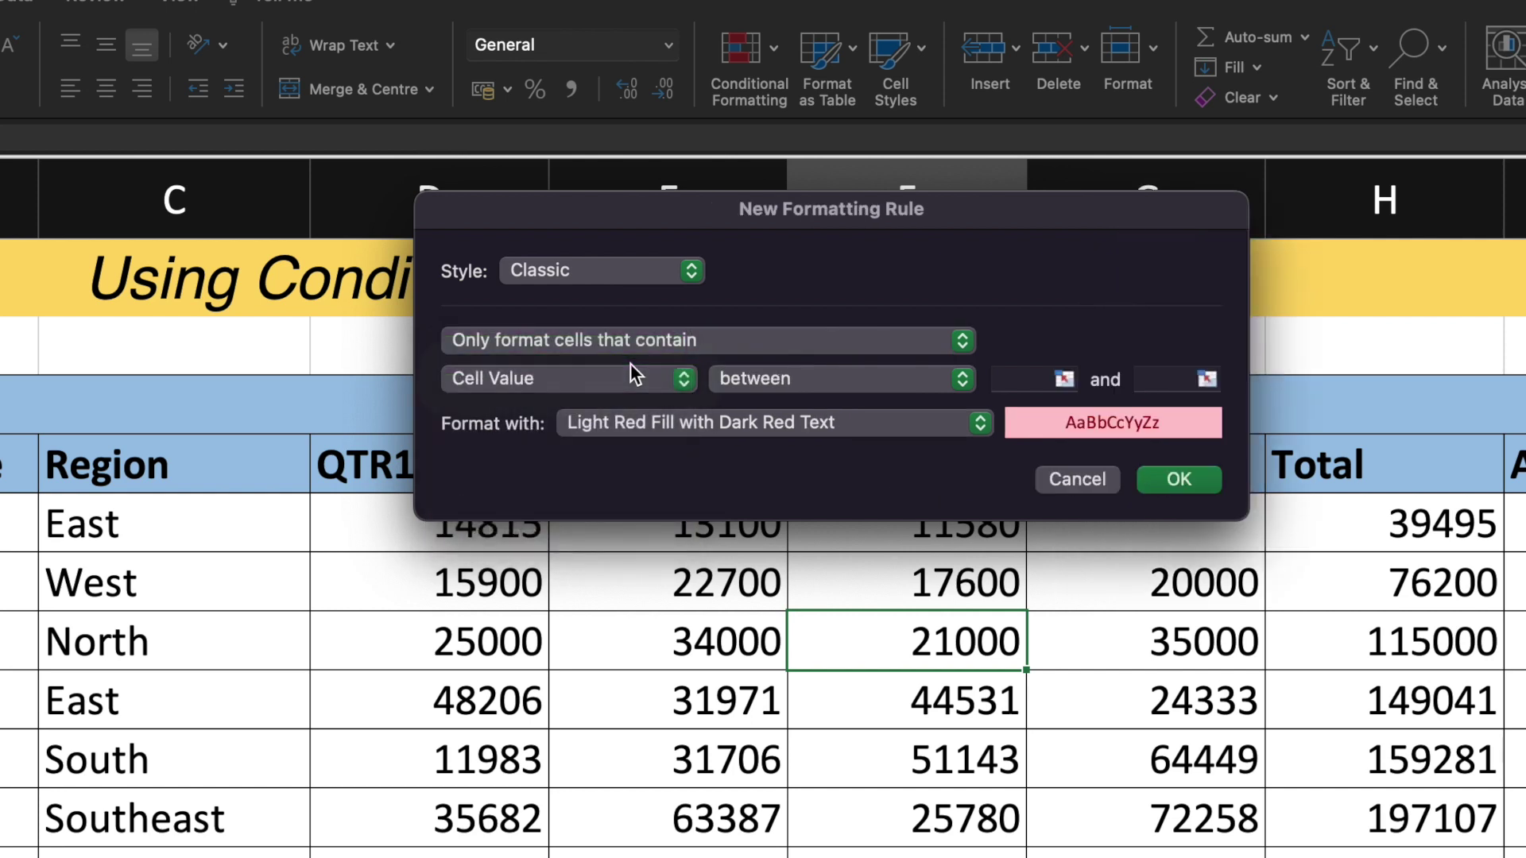
- Make the rule match values equal to 21000 using a customised format
click(765, 381)
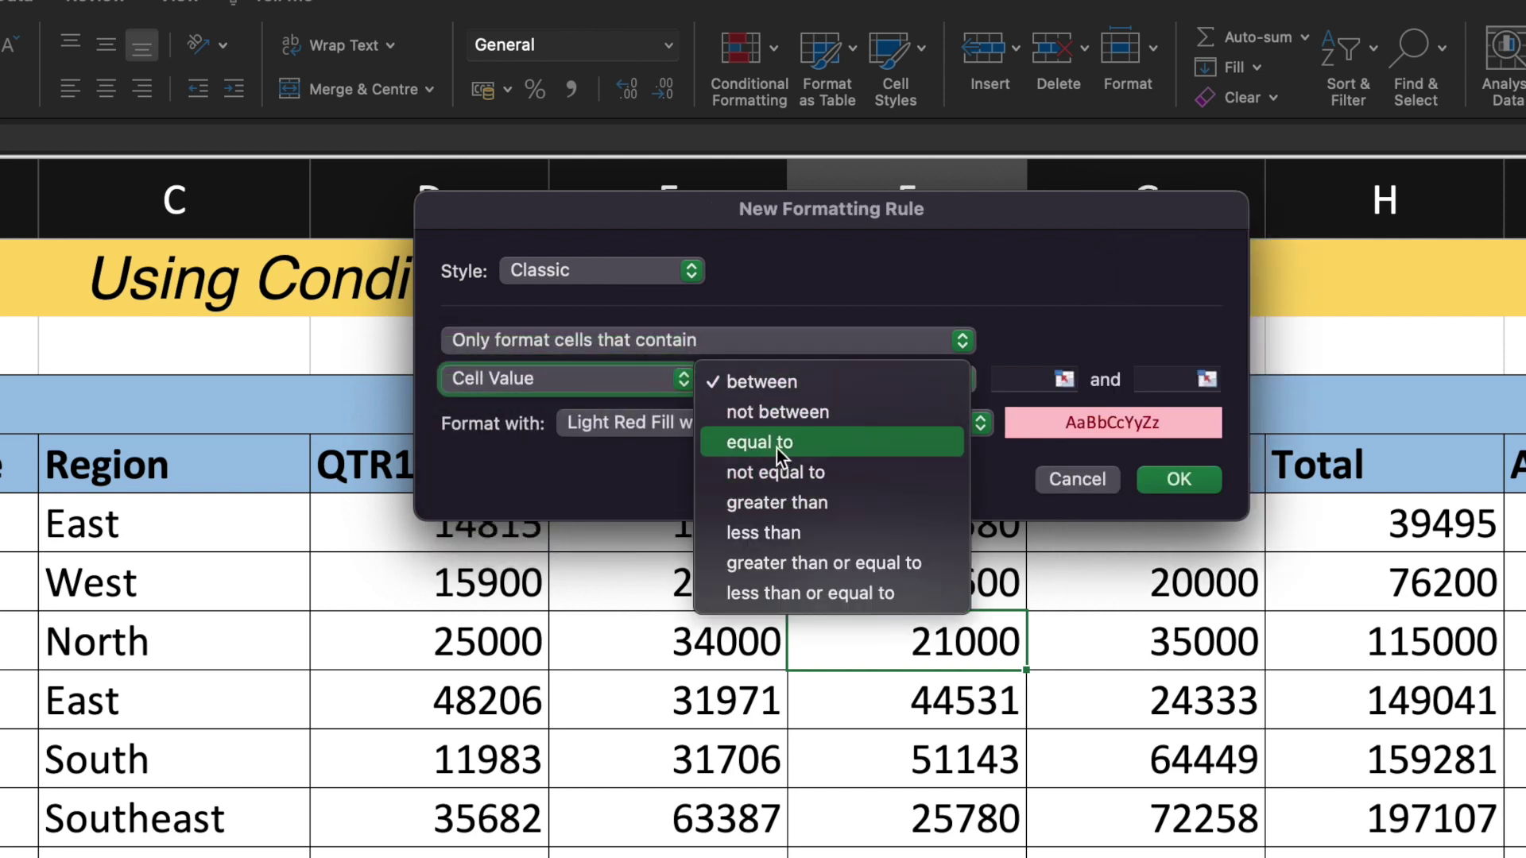
click(775, 442)
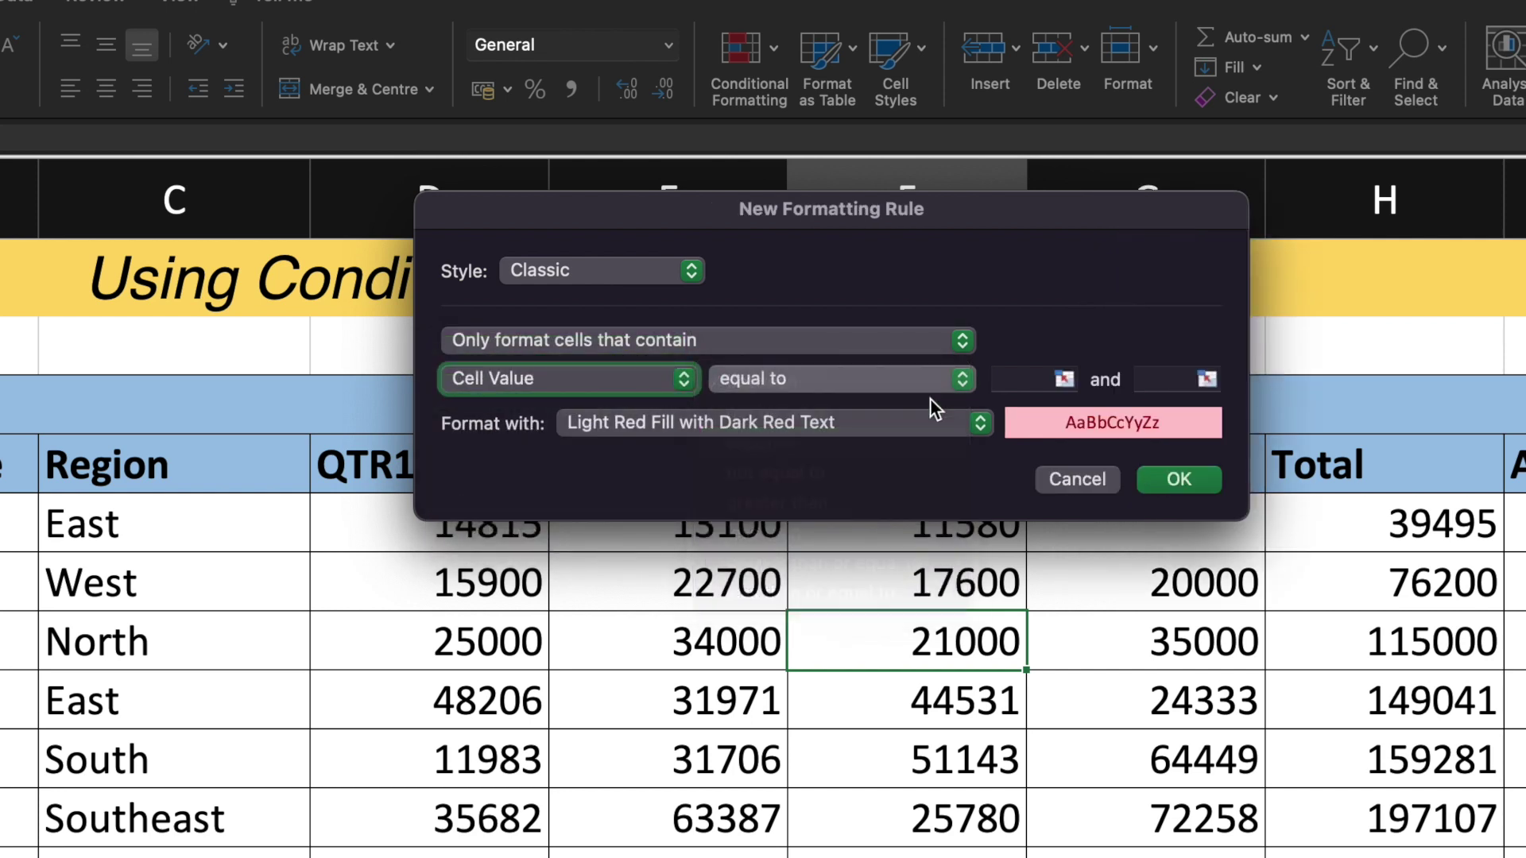
click(1019, 381)
text(21000)
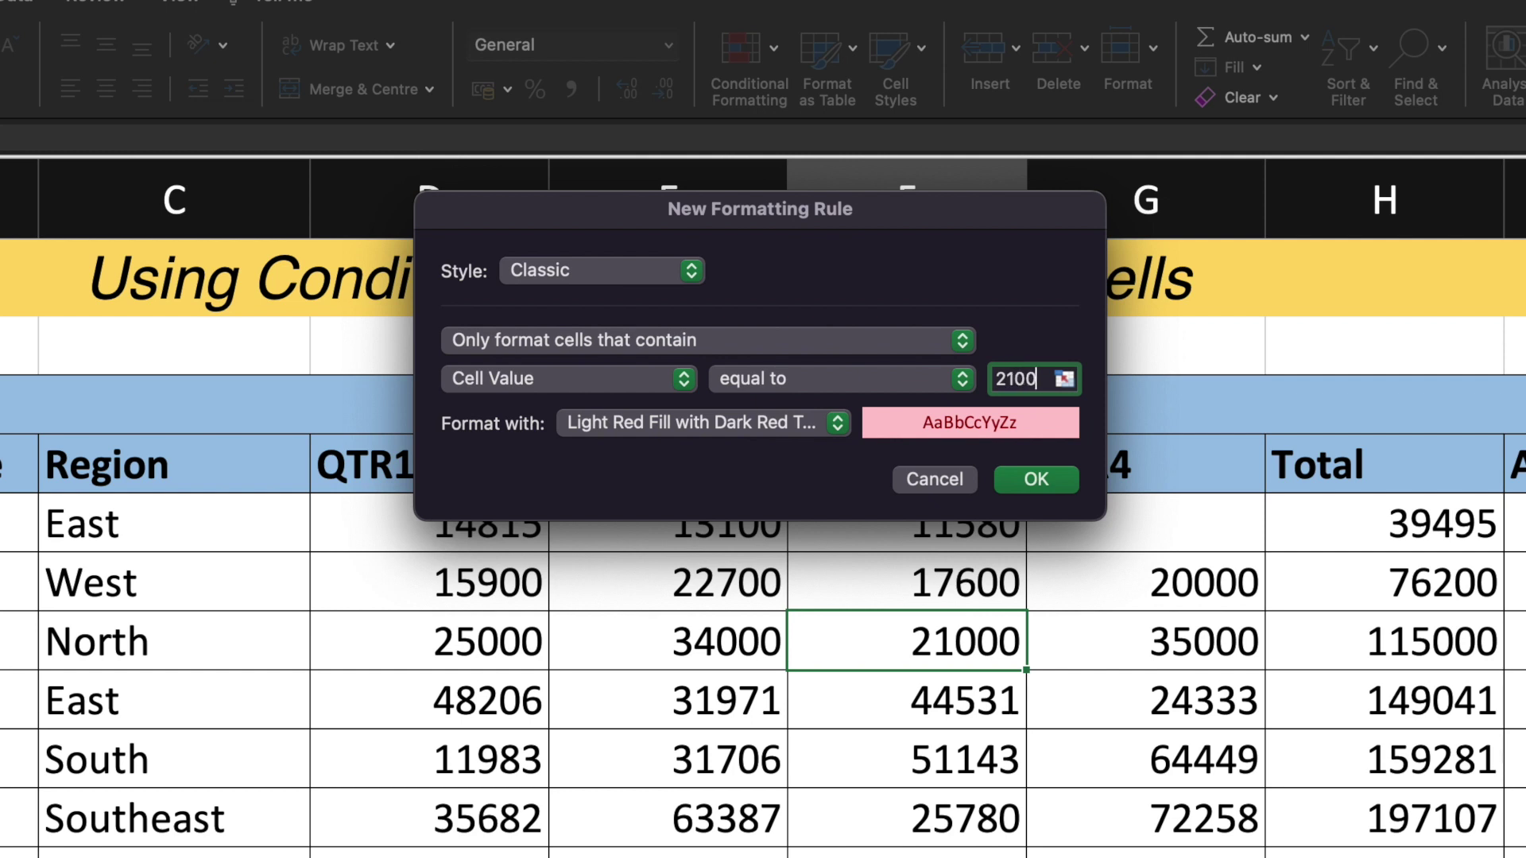
click(847, 429)
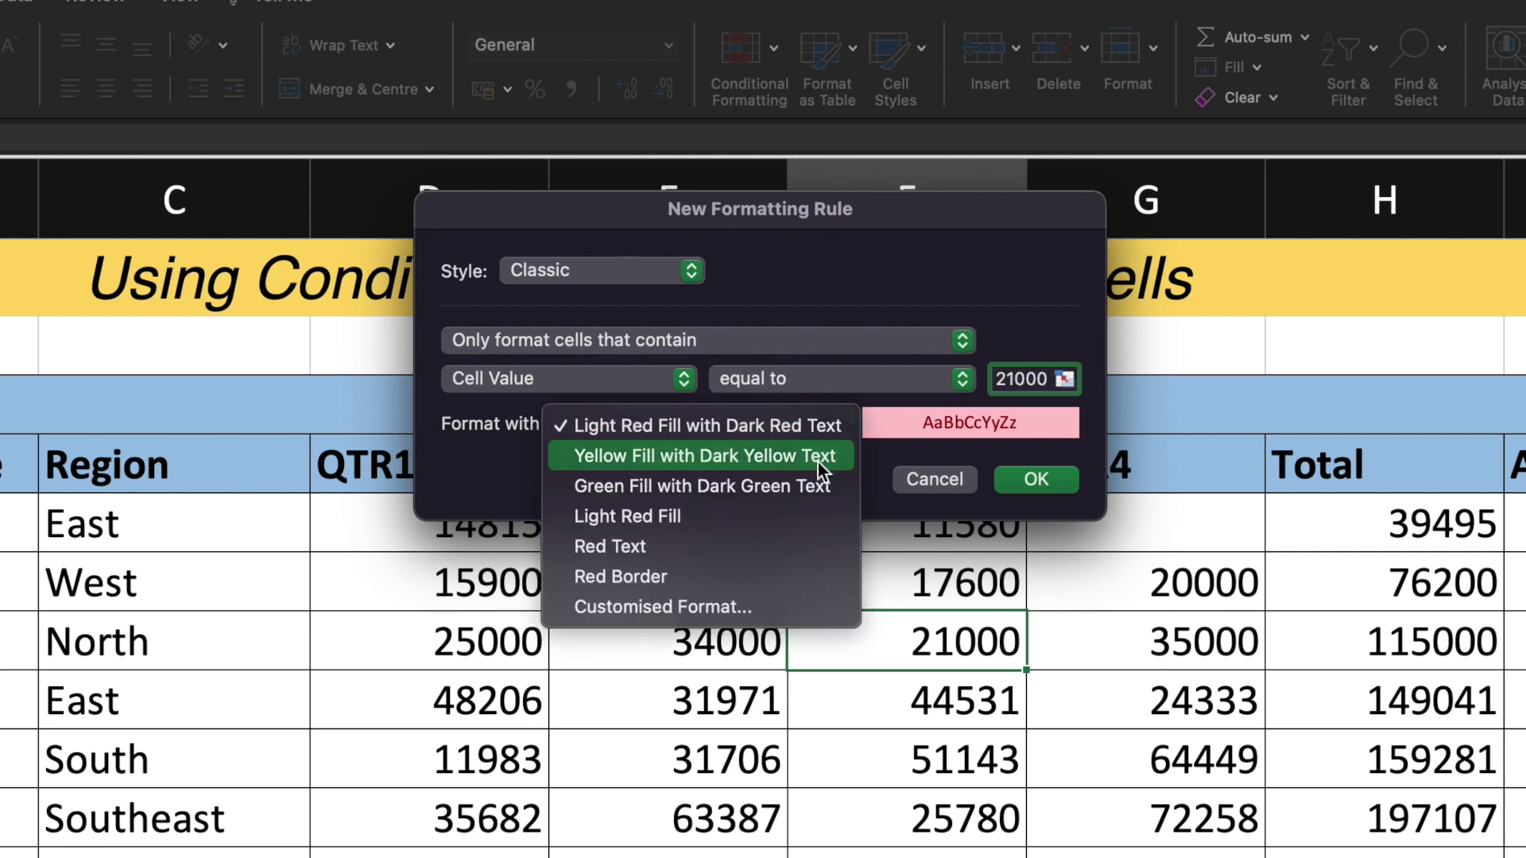
click(758, 602)
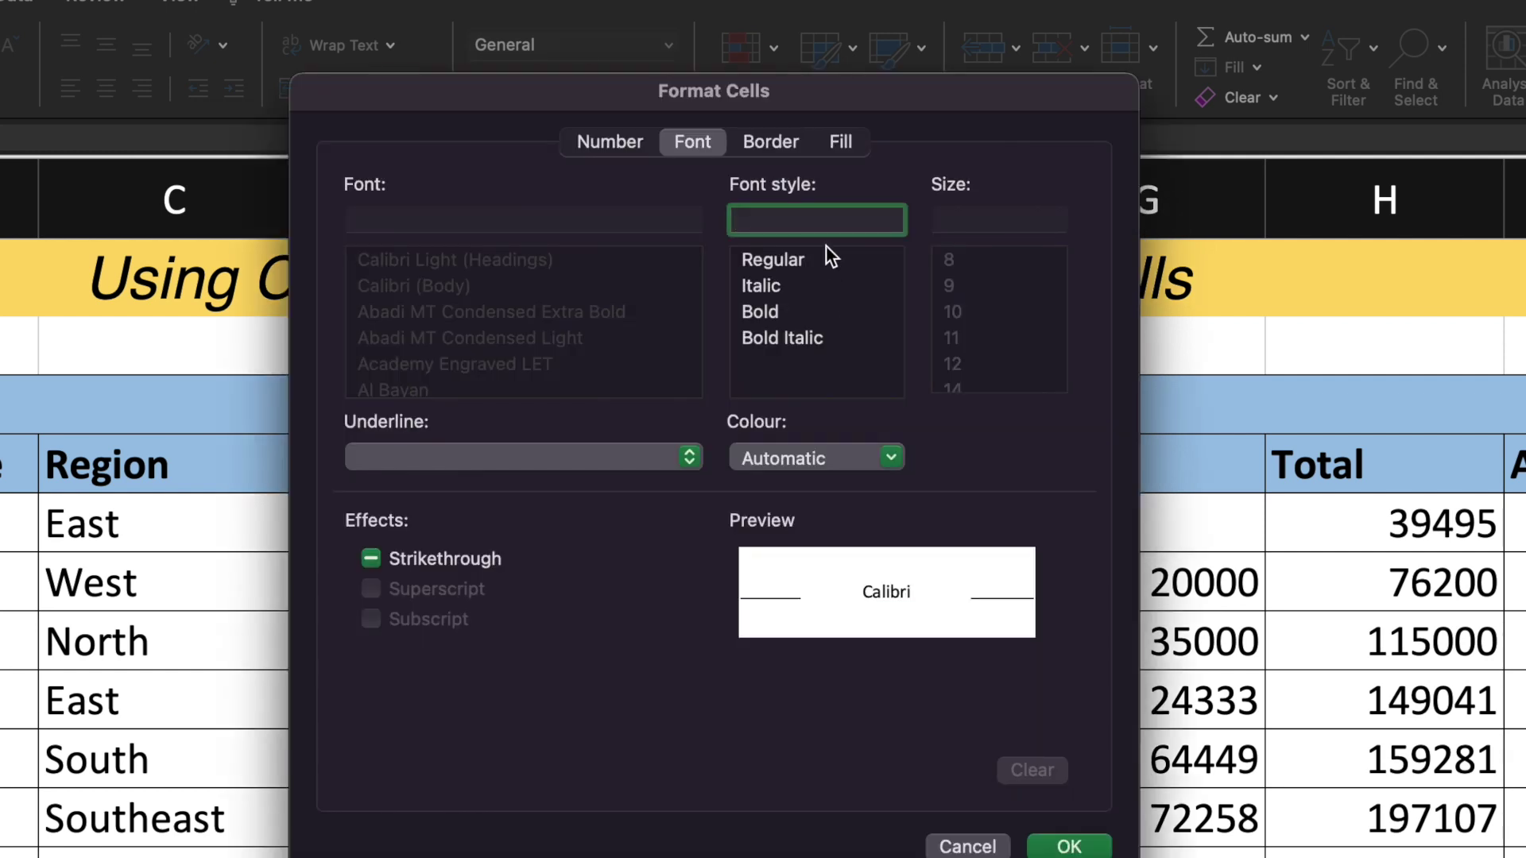
- Set the custom format's font colour to white and apply the rule to hide F7
click(819, 461)
click(755, 580)
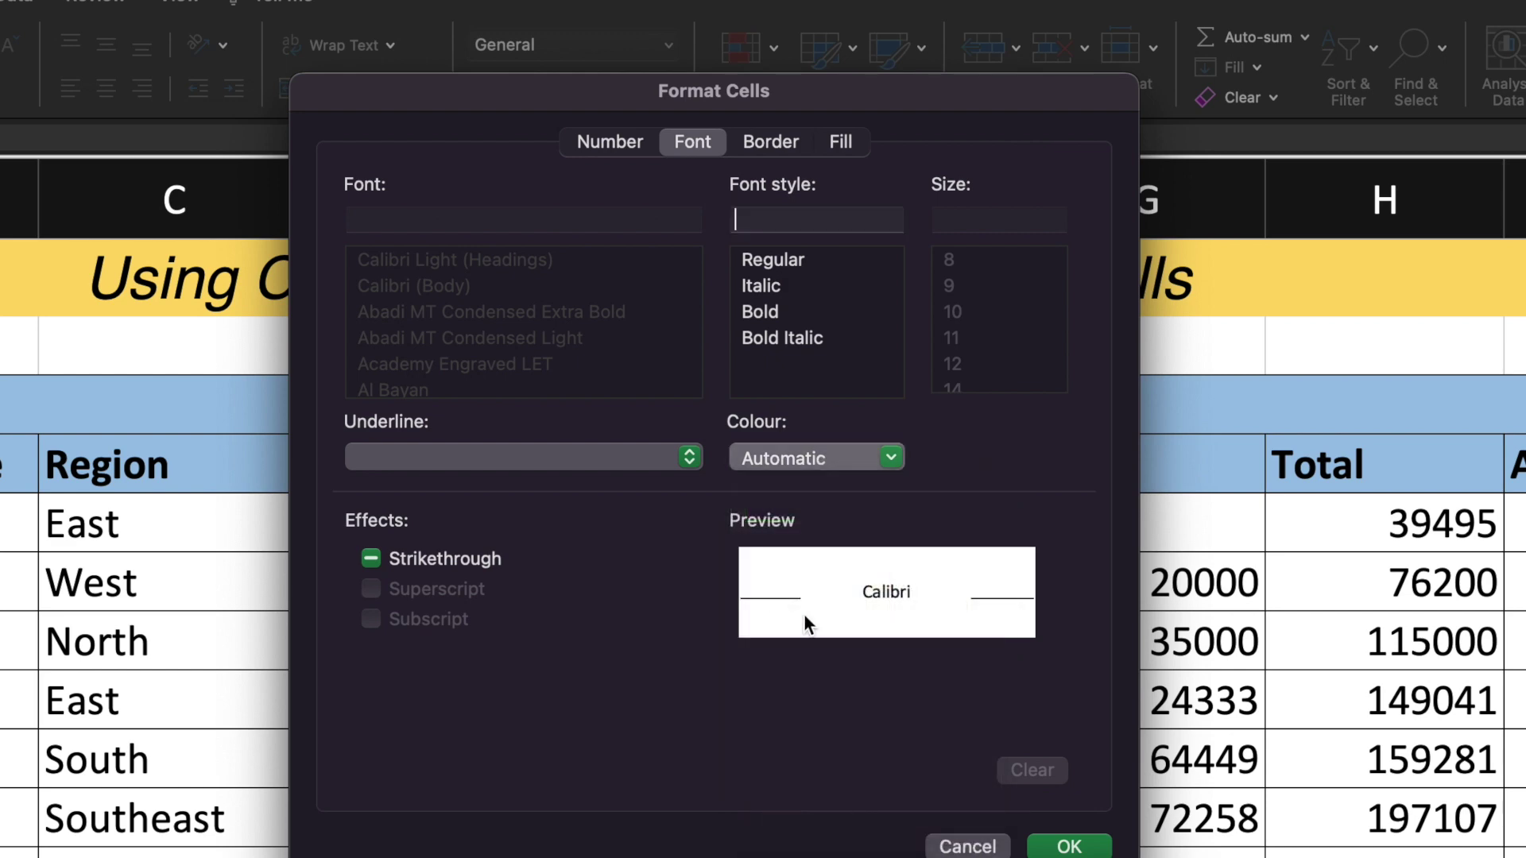
click(1069, 846)
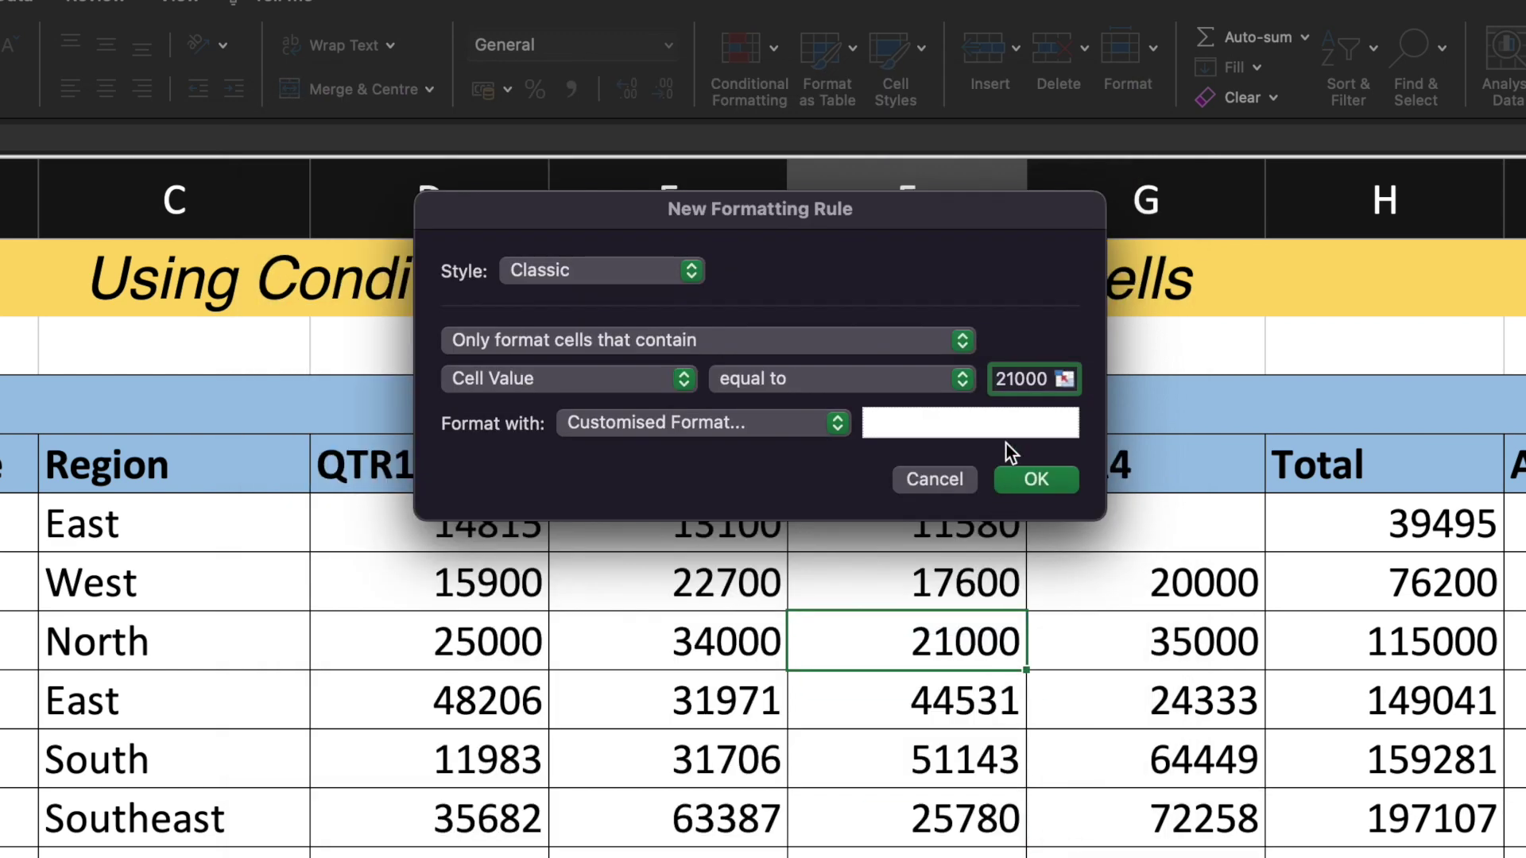
click(1028, 483)
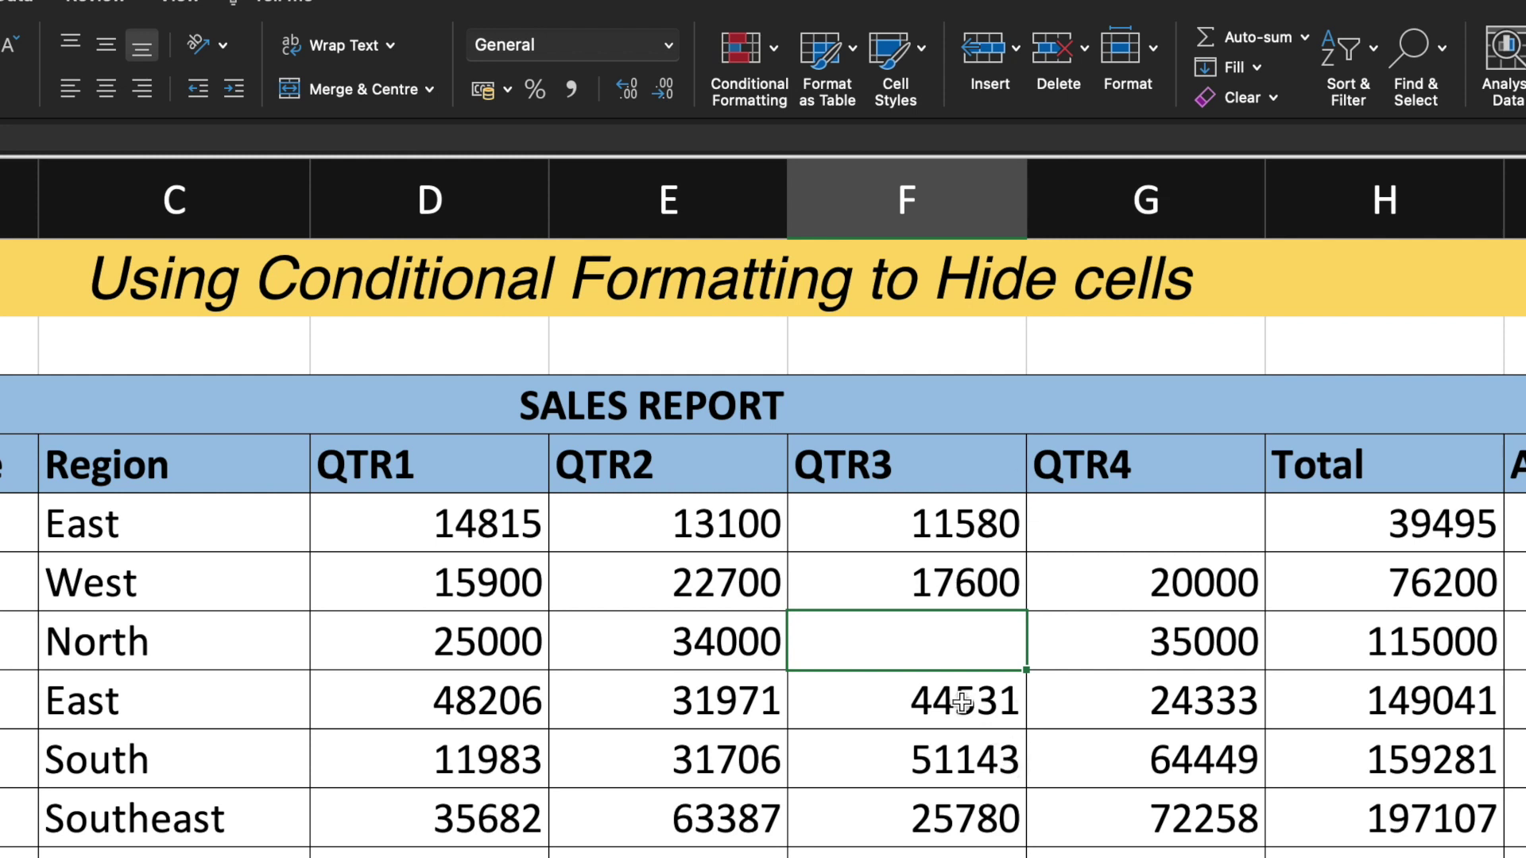
click(947, 735)
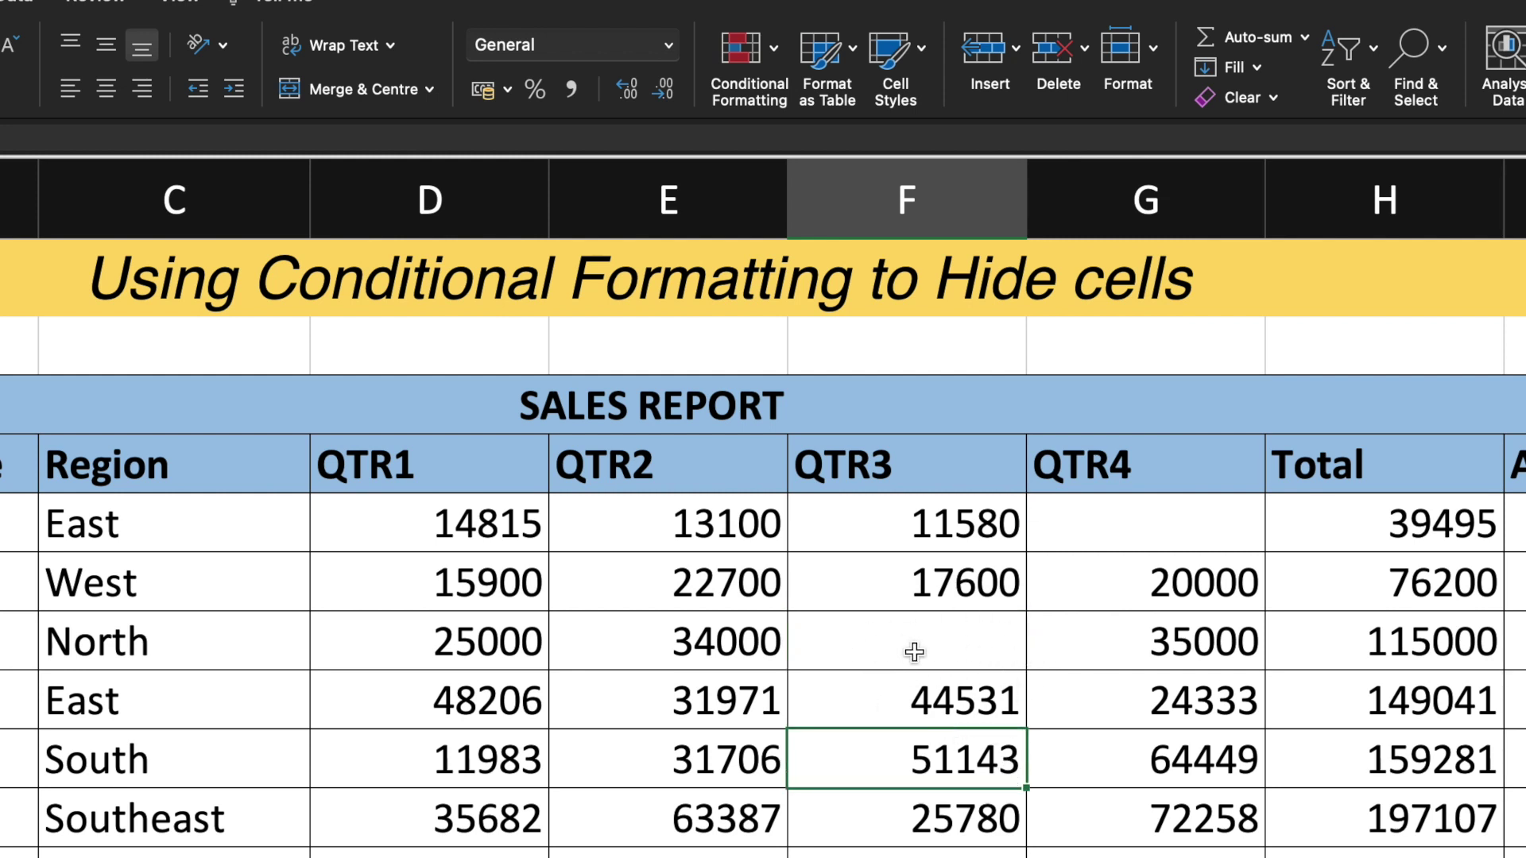
click(1400, 658)
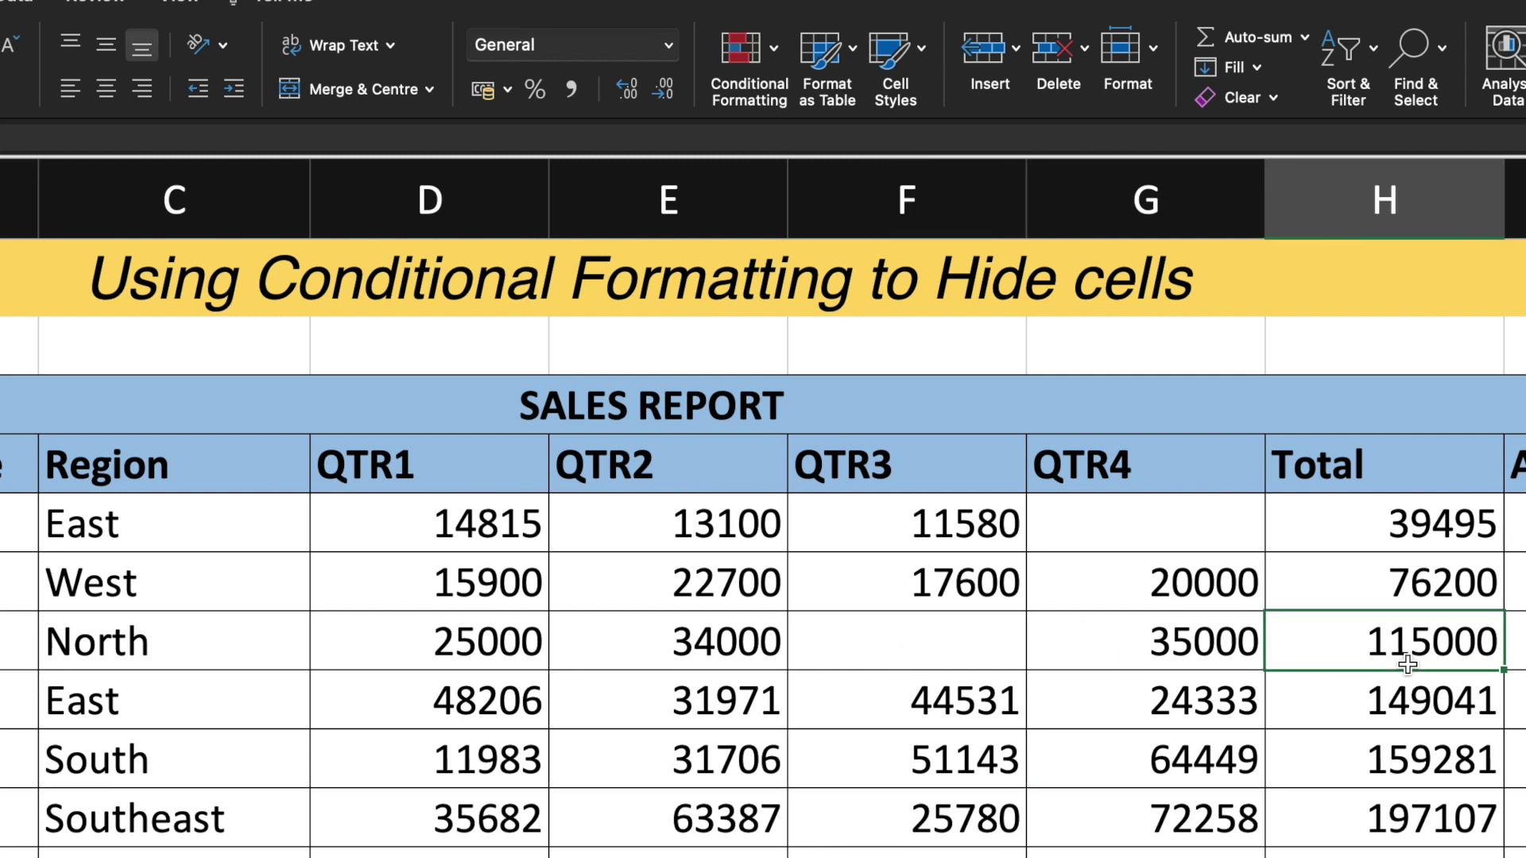
click(937, 654)
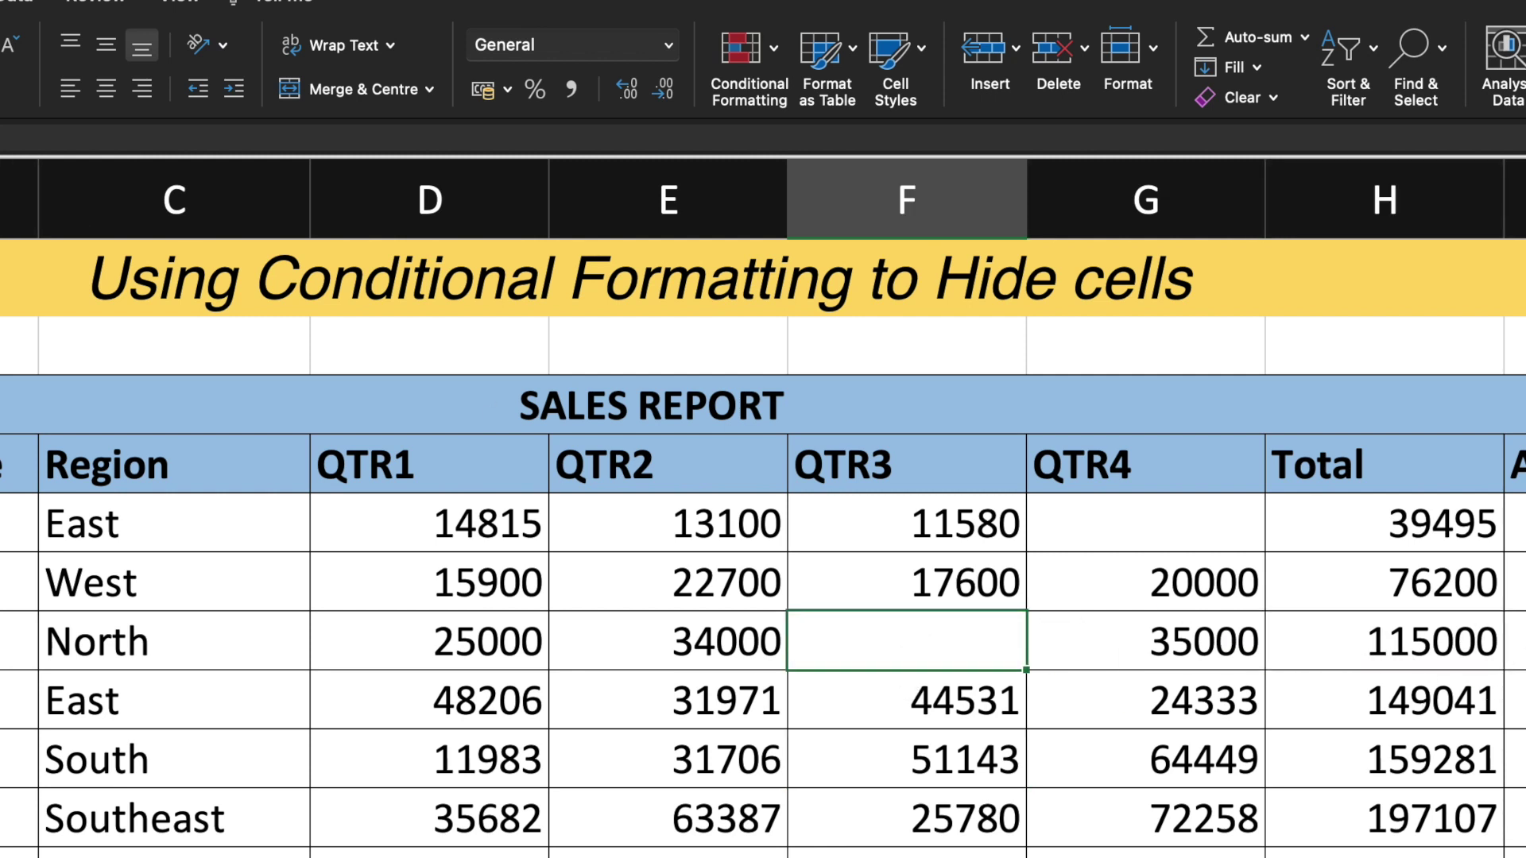